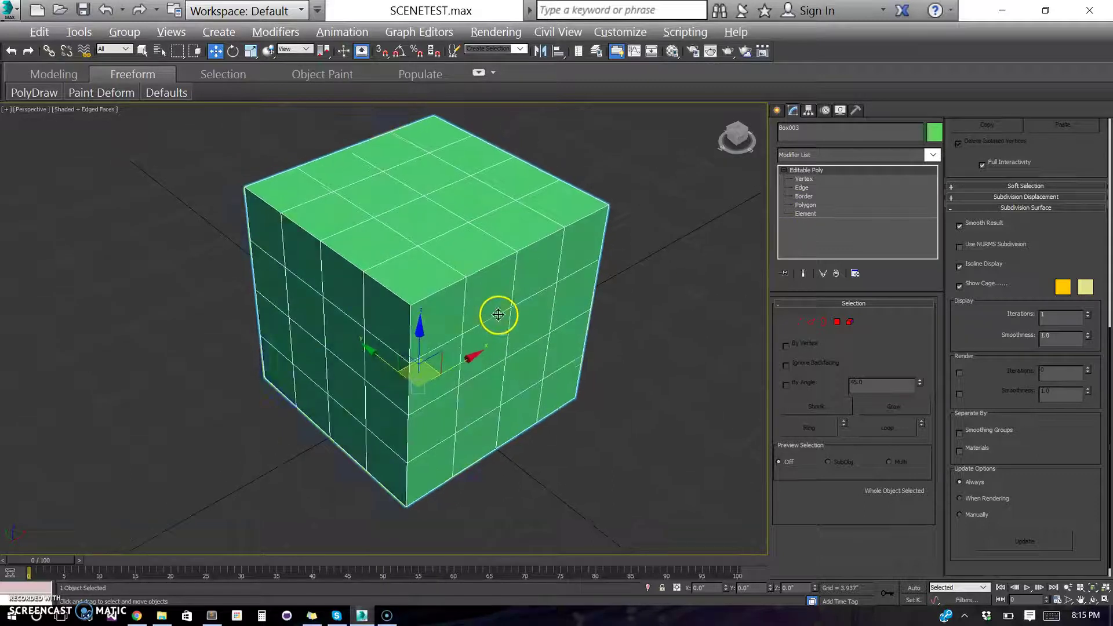
Select the green box and orbit the view around it
click(493, 303)
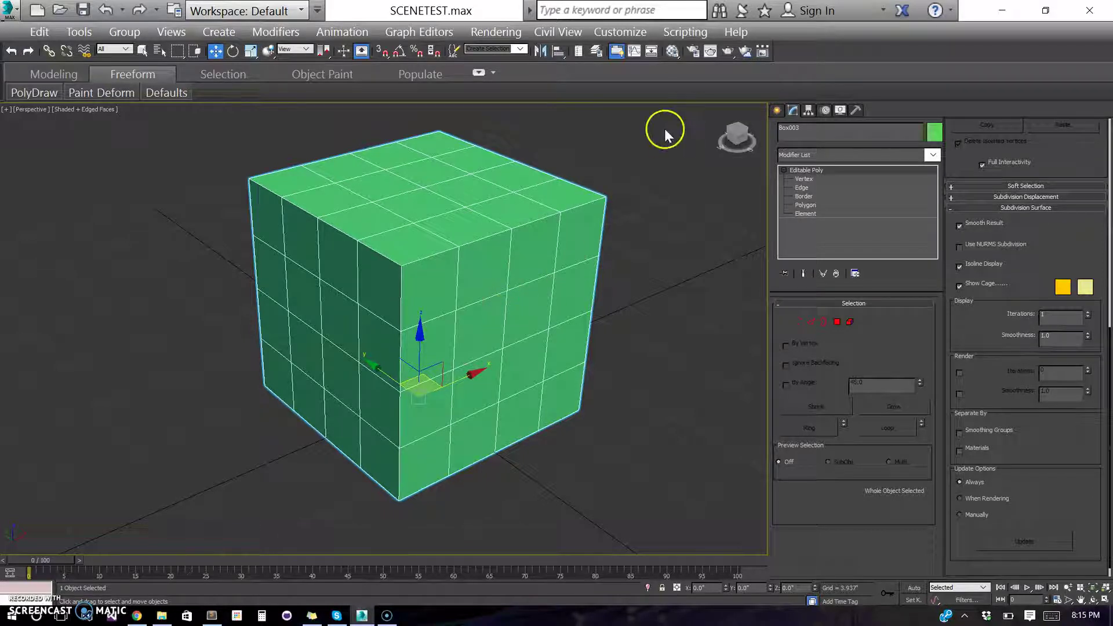
alt+middle_drag(432, 279, 459, 280)
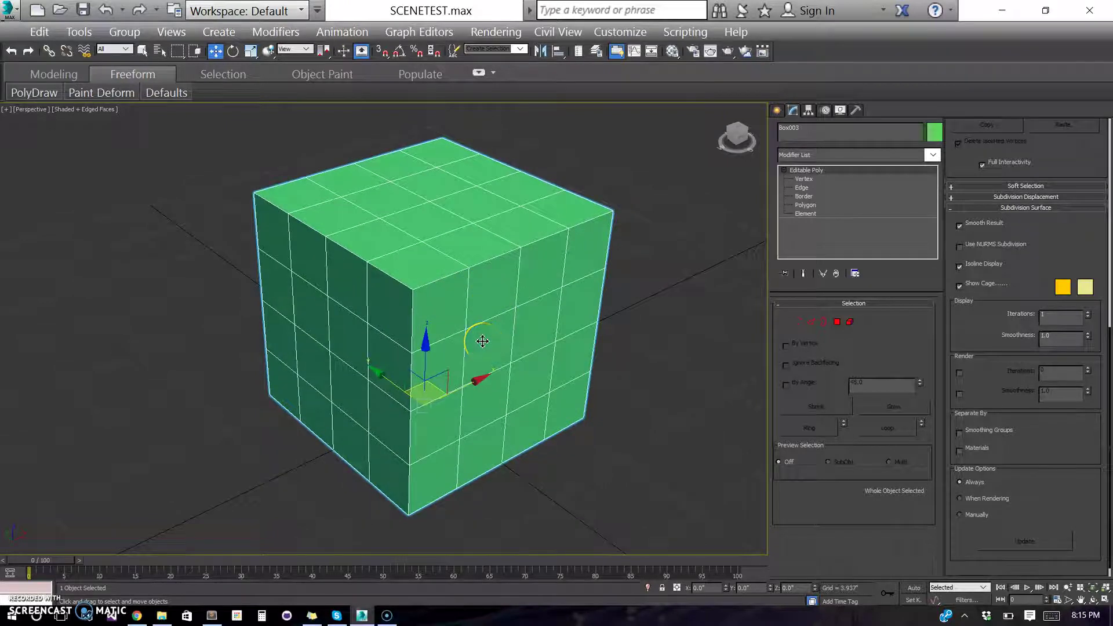
click(521, 307)
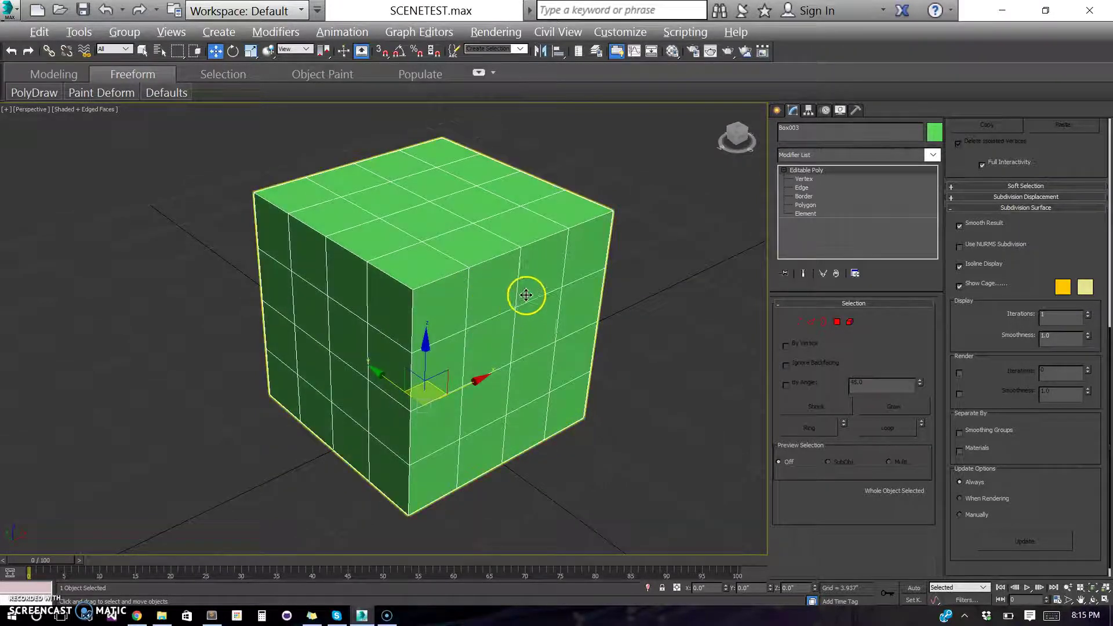
alt+middle_drag(526, 295, 558, 297)
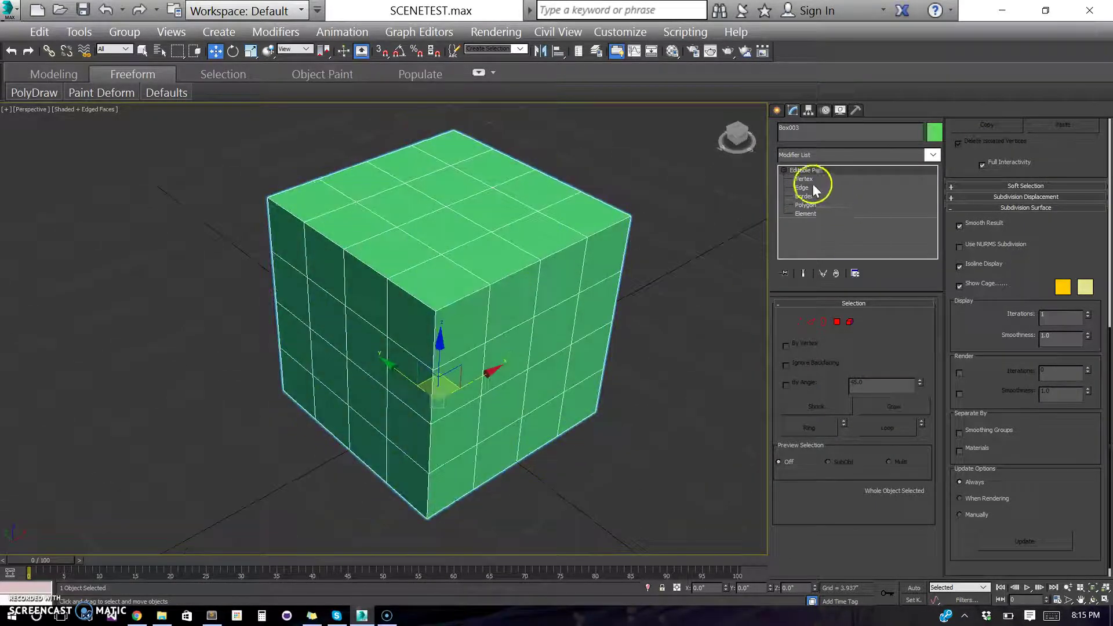
Switch to Vertex mode and select four vertices on different faces of the box
click(805, 179)
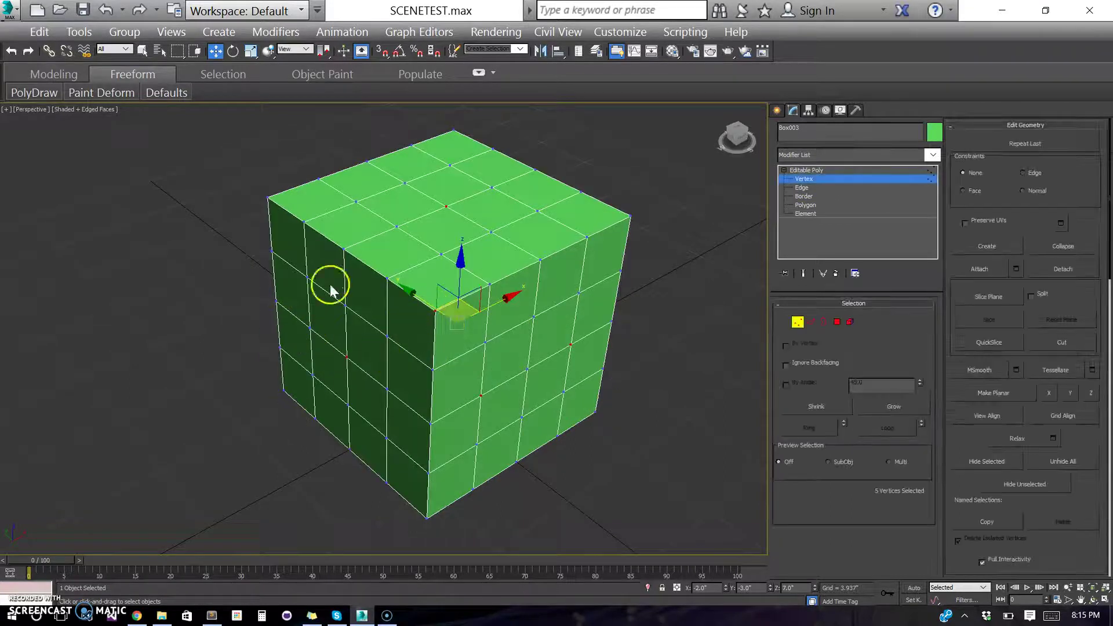
click(346, 357)
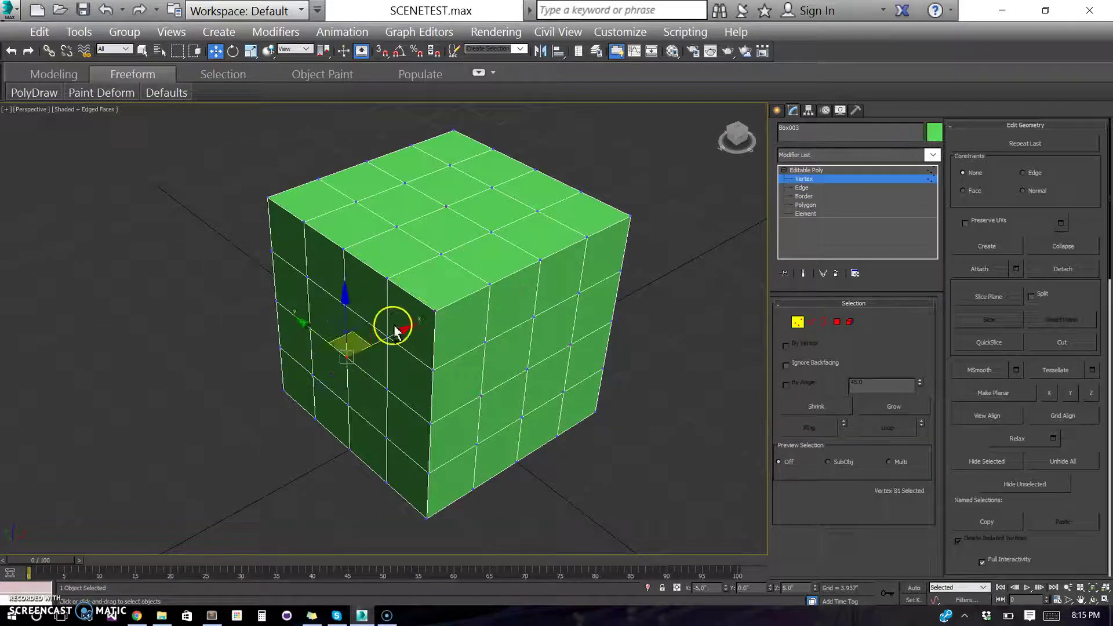
ctrl+click(433, 309)
ctrl+click(528, 370)
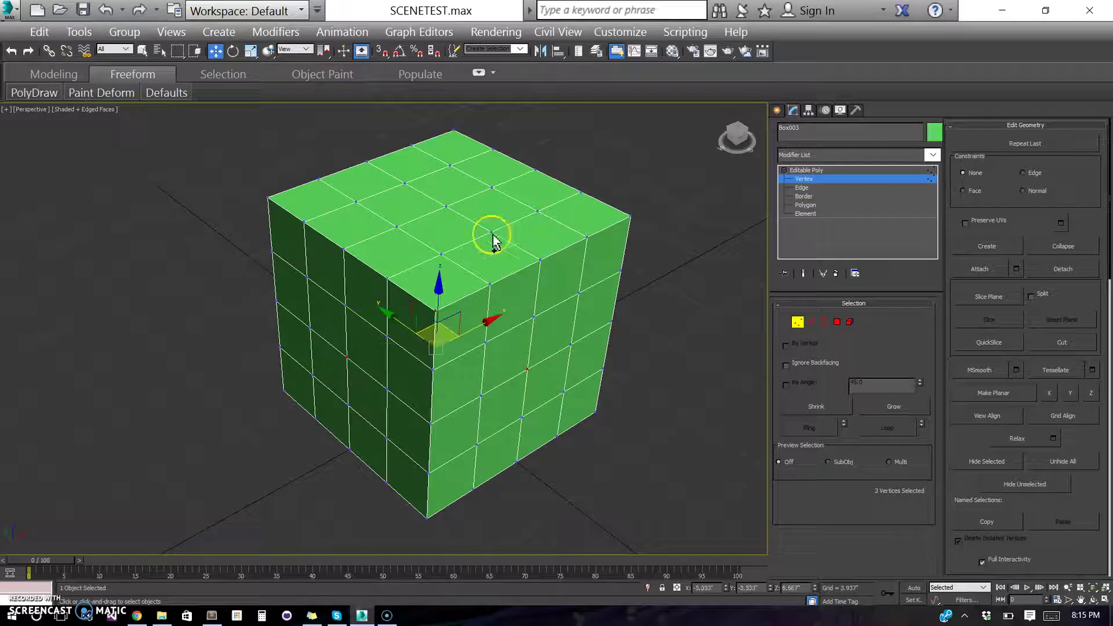
ctrl+click(446, 206)
Apply the Holex modifier and raise its radius to open holes at the selected vertices
click(819, 172)
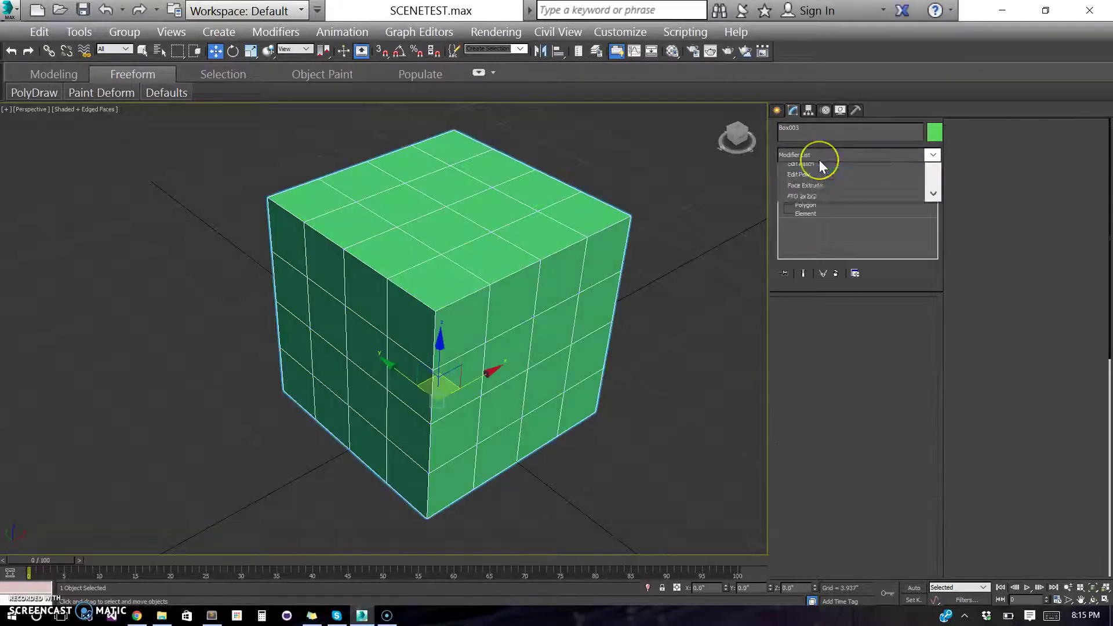
click(819, 160)
key(h)
key(Return)
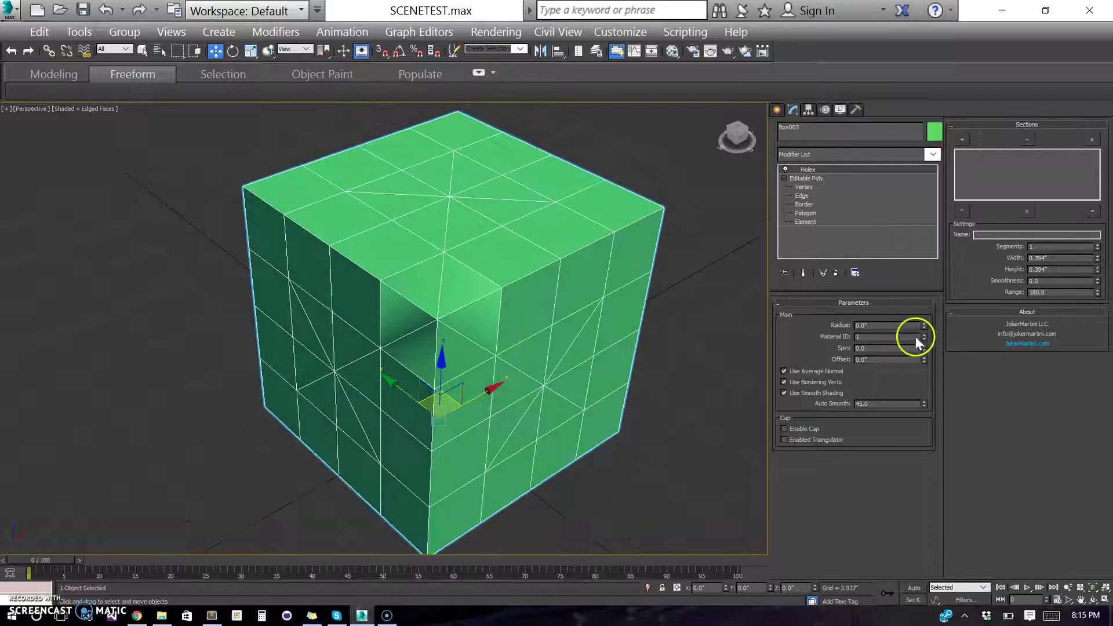
drag(924, 327, 910, 295)
Compare hole shapes with averaged normals off and on, then return to the Holex settings
alt+middle_drag(502, 232, 482, 224)
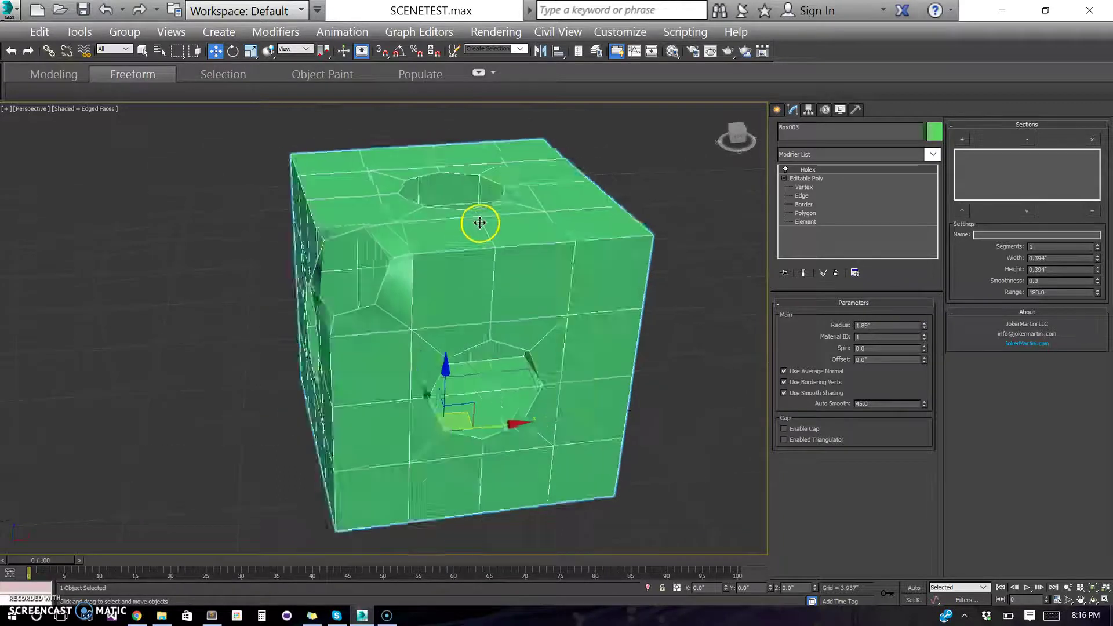
click(809, 374)
click(809, 374)
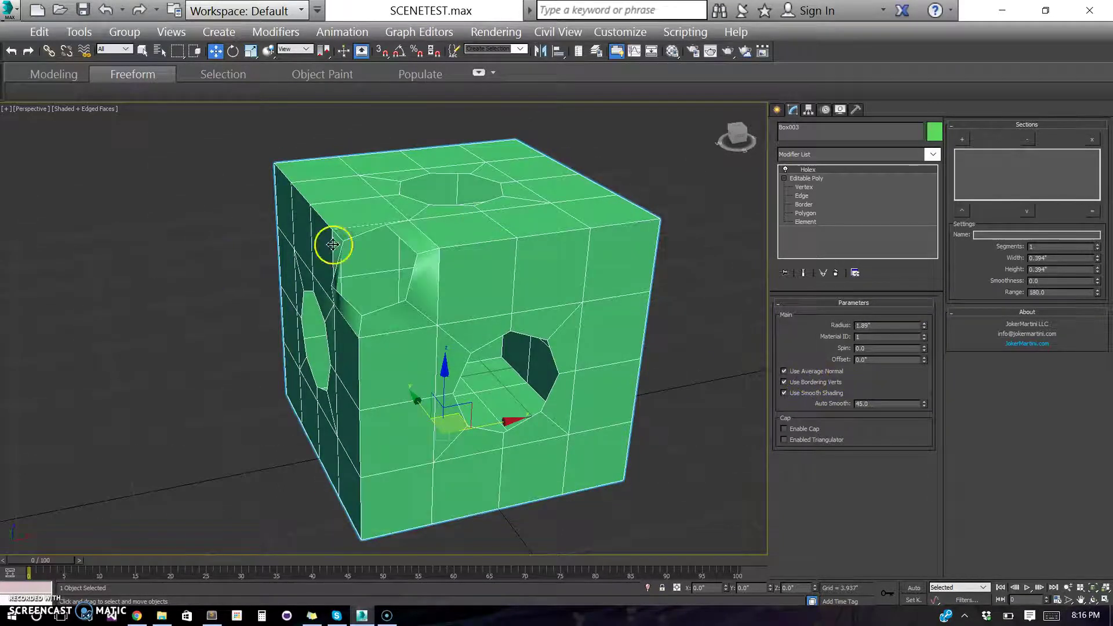
click(802, 178)
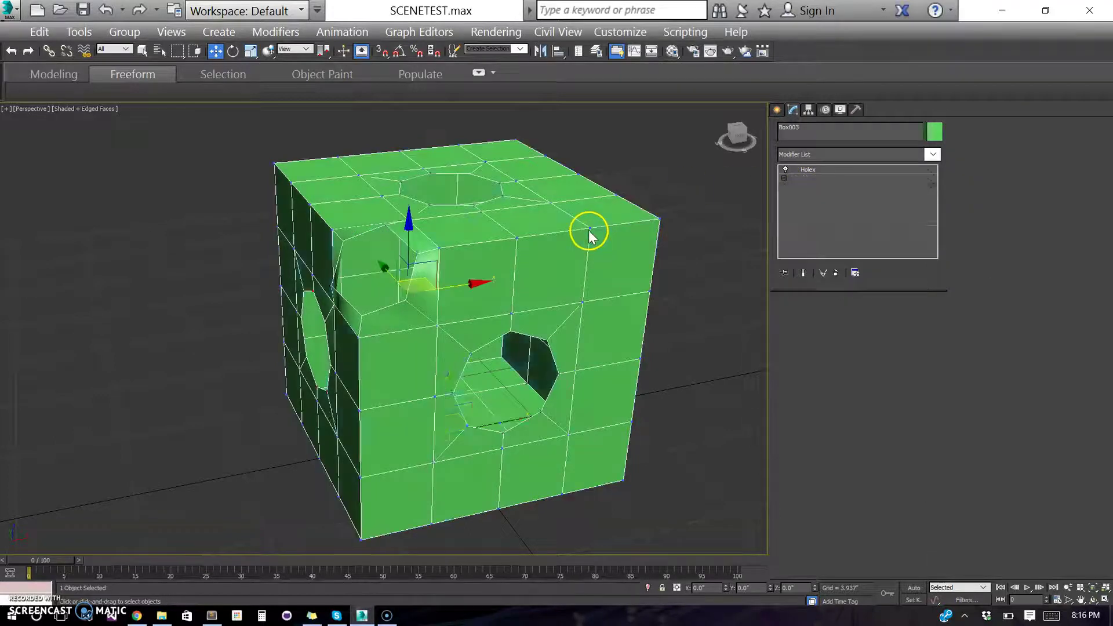
click(816, 179)
click(813, 170)
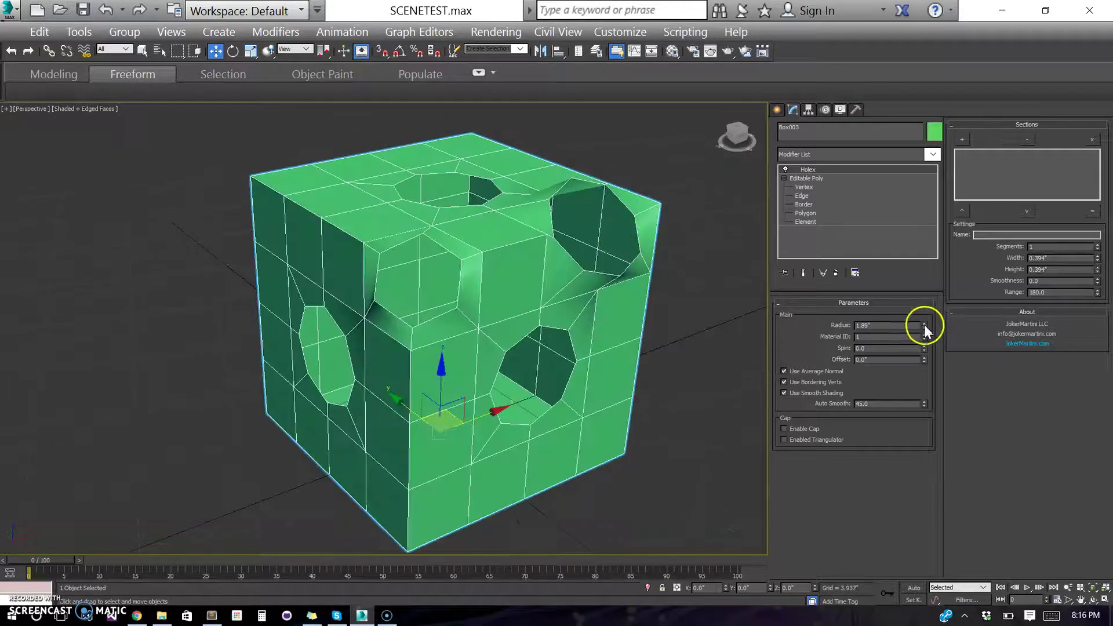
Set the hole radius to 1.394 inches, try a spin, then reset spin to zero
mouse_move(924, 330)
mouse_down()
mouse_move(945, 381)
mouse_move(945, 440)
mouse_move(927, 347)
mouse_up()
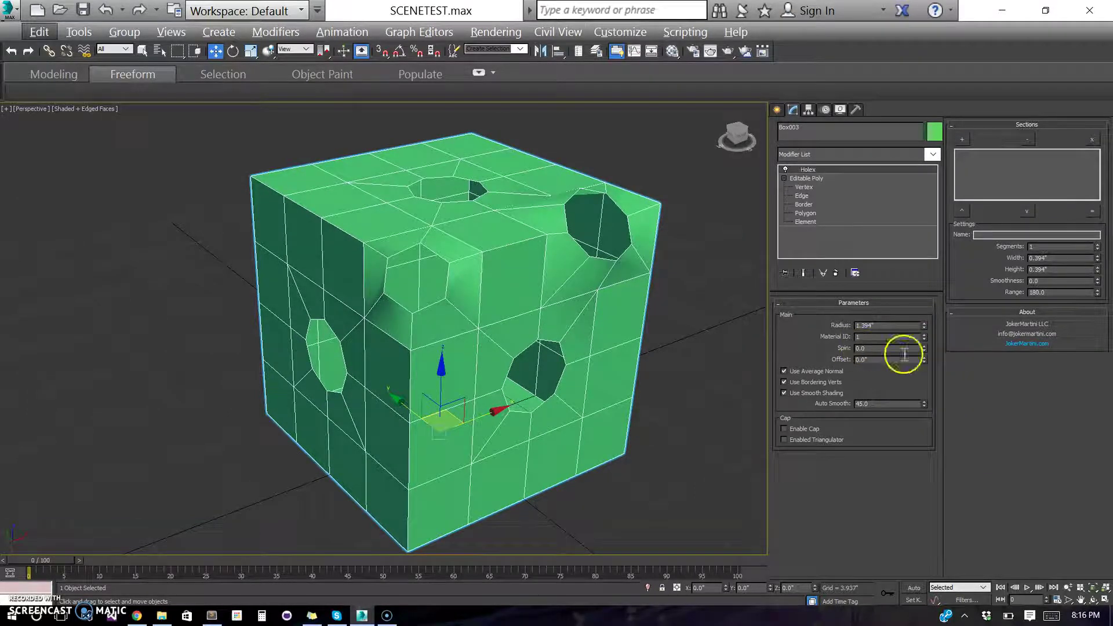
drag(927, 348, 934, 378)
right_click(923, 349)
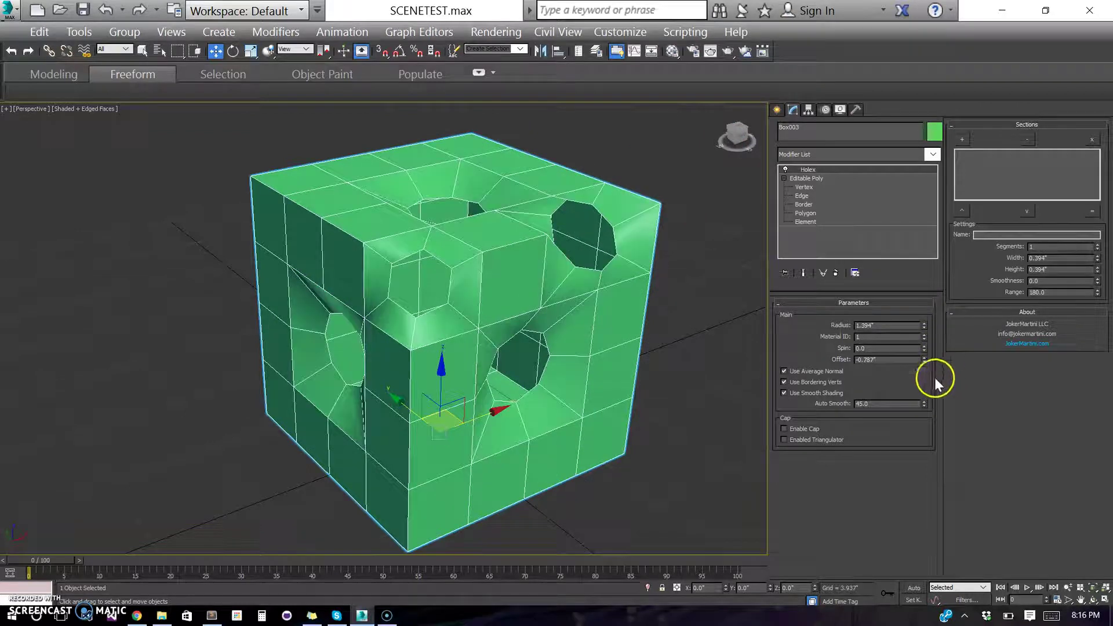
Reset the Holex offset to 0 and compare holes with smooth shading and bordering verts toggled
right_click(924, 359)
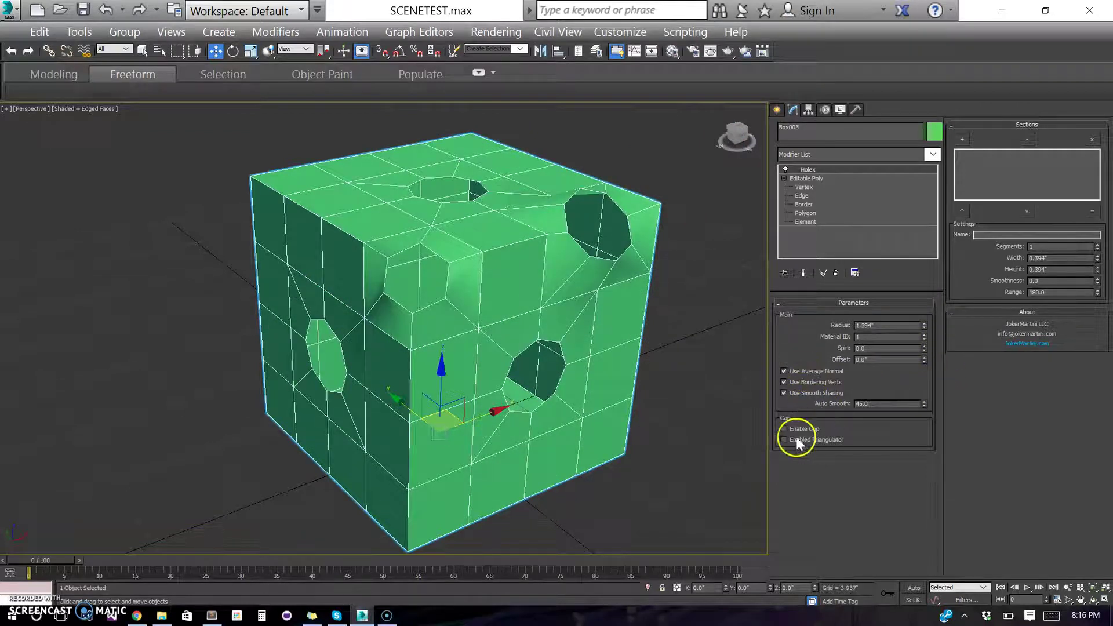
click(808, 393)
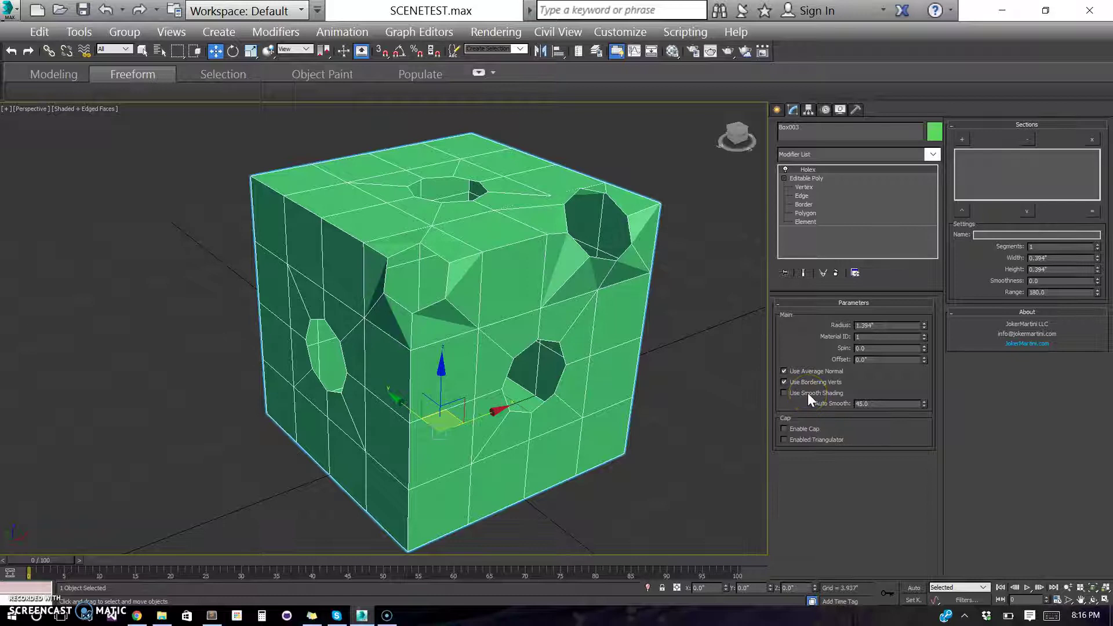
click(807, 393)
click(809, 384)
click(809, 384)
click(809, 384)
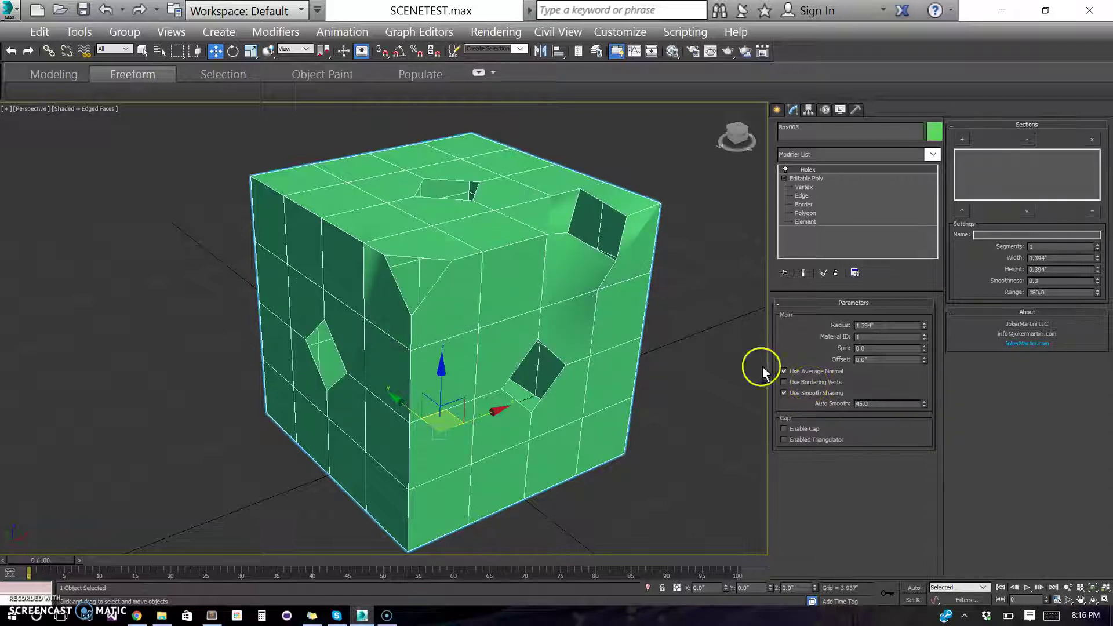
Turn Use Bordering Verts on for round holes, then enable triangulated caps
mouse_move(761, 373)
alt+middle_down()
mouse_move(542, 301)
mouse_move(579, 335)
mouse_move(752, 365)
alt+middle_up()
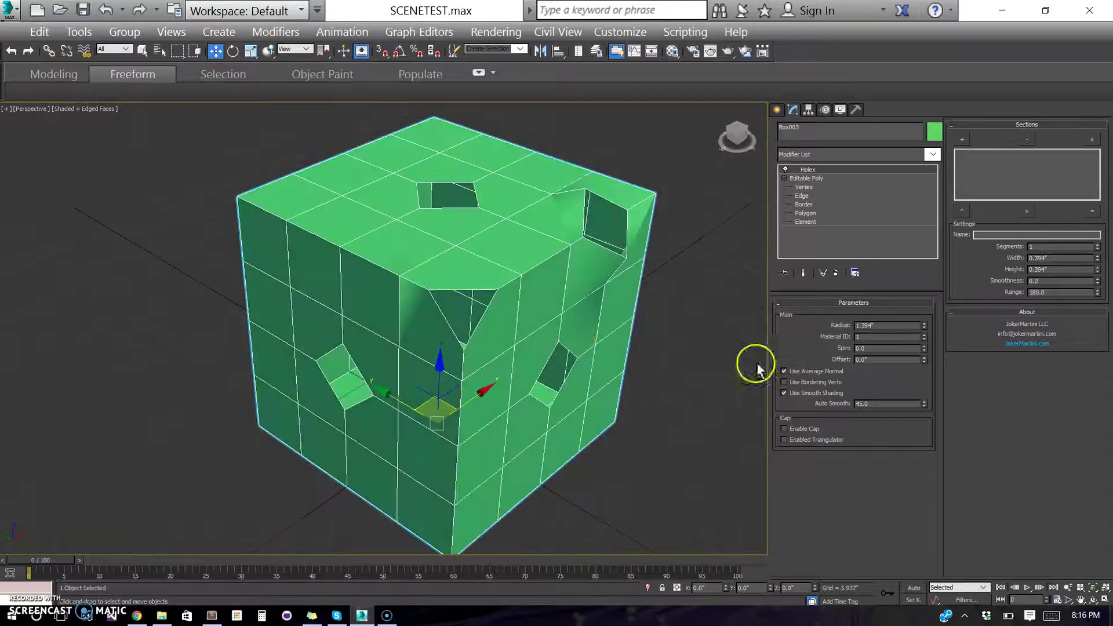
click(810, 383)
alt+middle_drag(589, 342, 542, 379)
click(803, 429)
click(802, 440)
Switch off the caps and triangulation so the holes are open again
click(815, 440)
click(802, 429)
alt+middle_drag(696, 383, 480, 280)
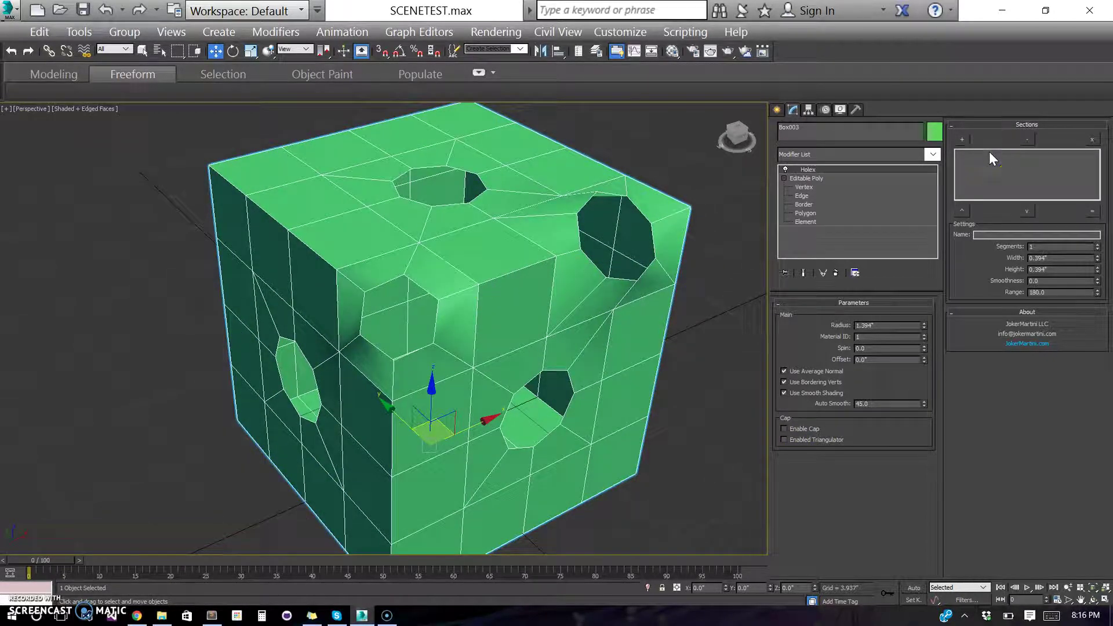
Add two Holex sections, give the first 4 segments, and narrow the second's width to 0.106"
click(962, 140)
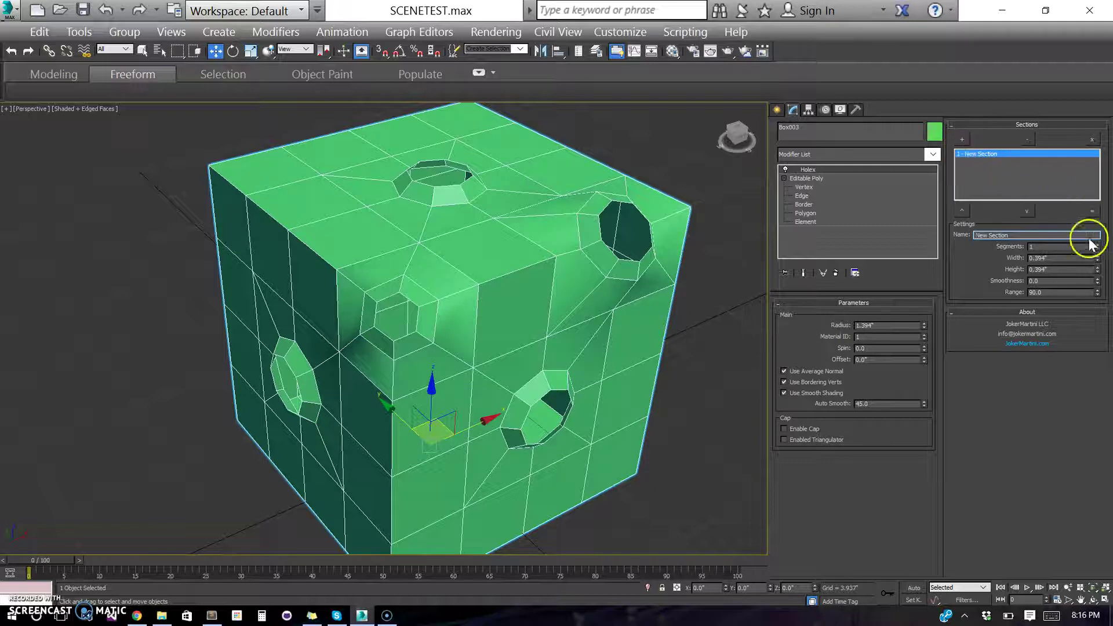
drag(1097, 248, 1105, 305)
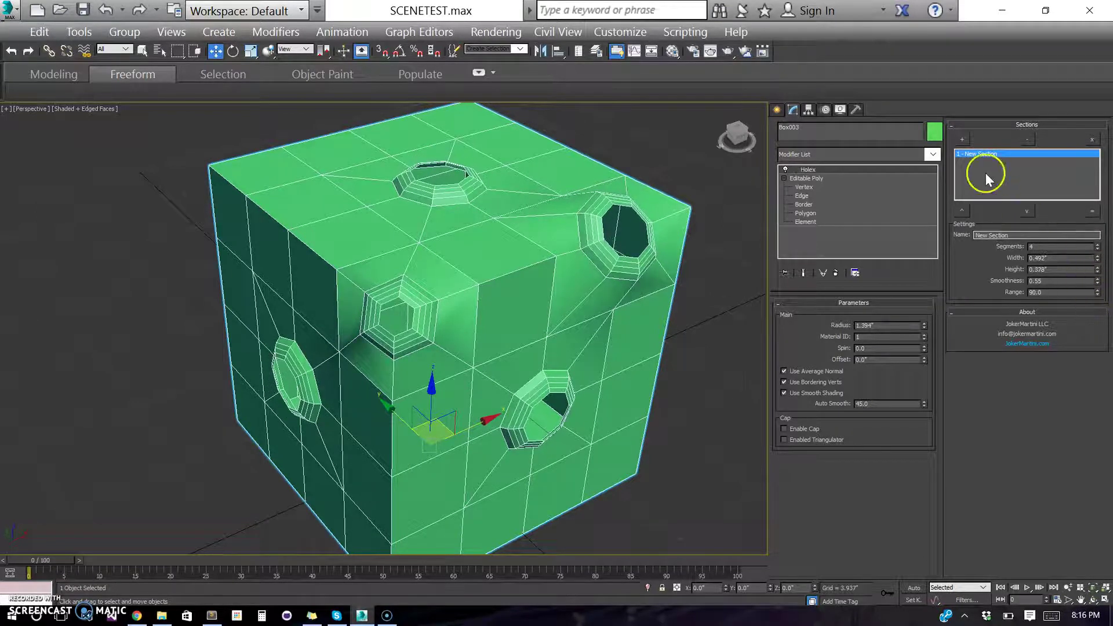
click(962, 140)
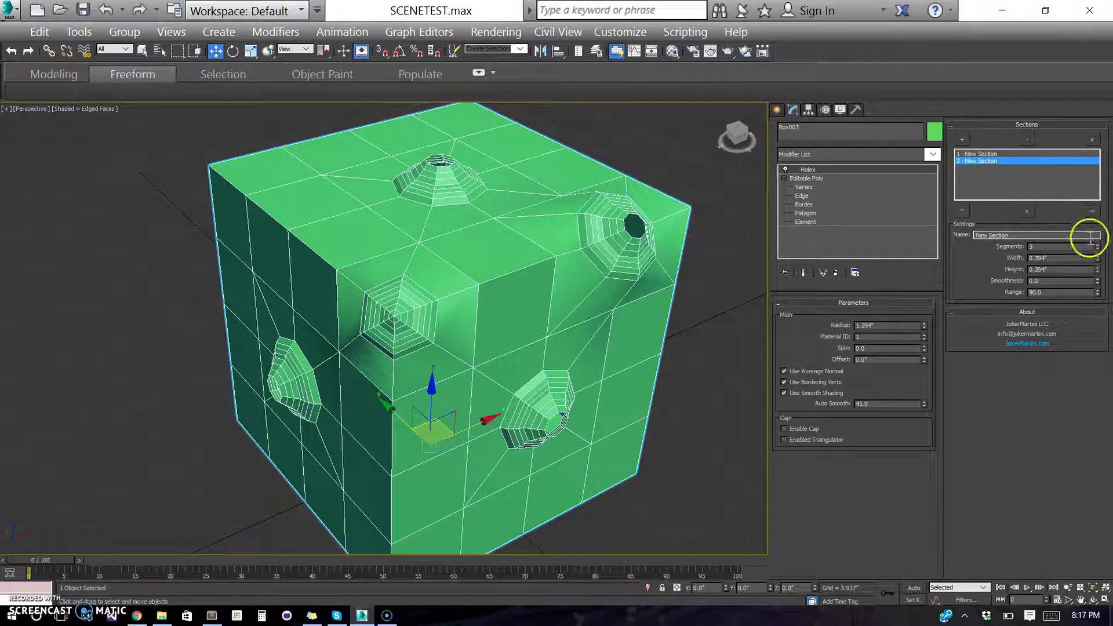
drag(1097, 257, 13, 360)
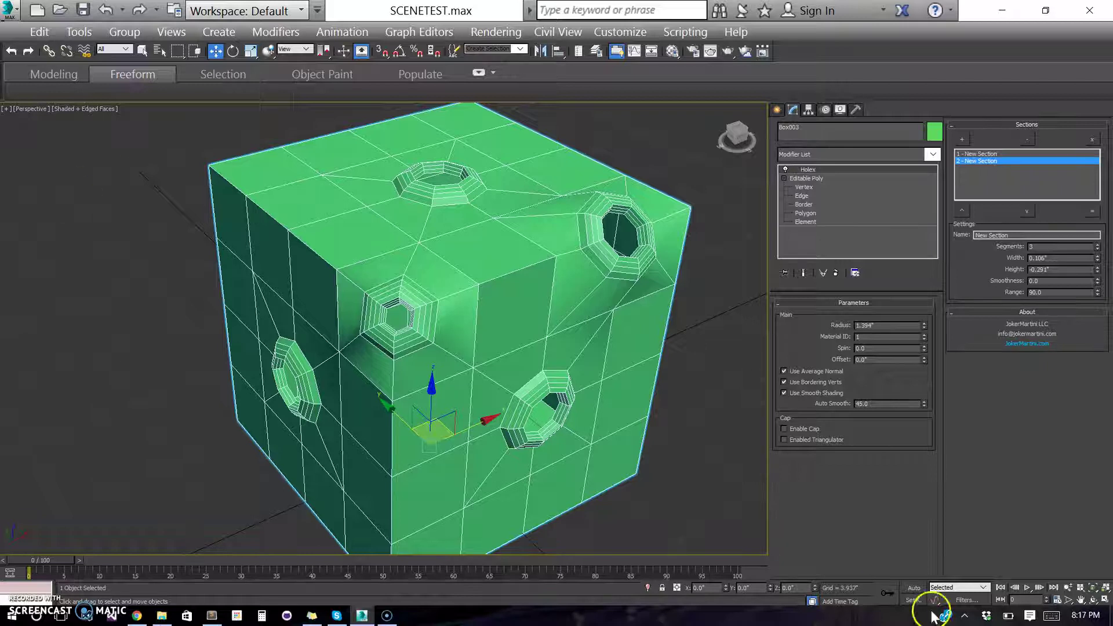
Re-enable triangulated caps and add TurboSmooth above Holex with increased iterations
click(810, 429)
click(814, 440)
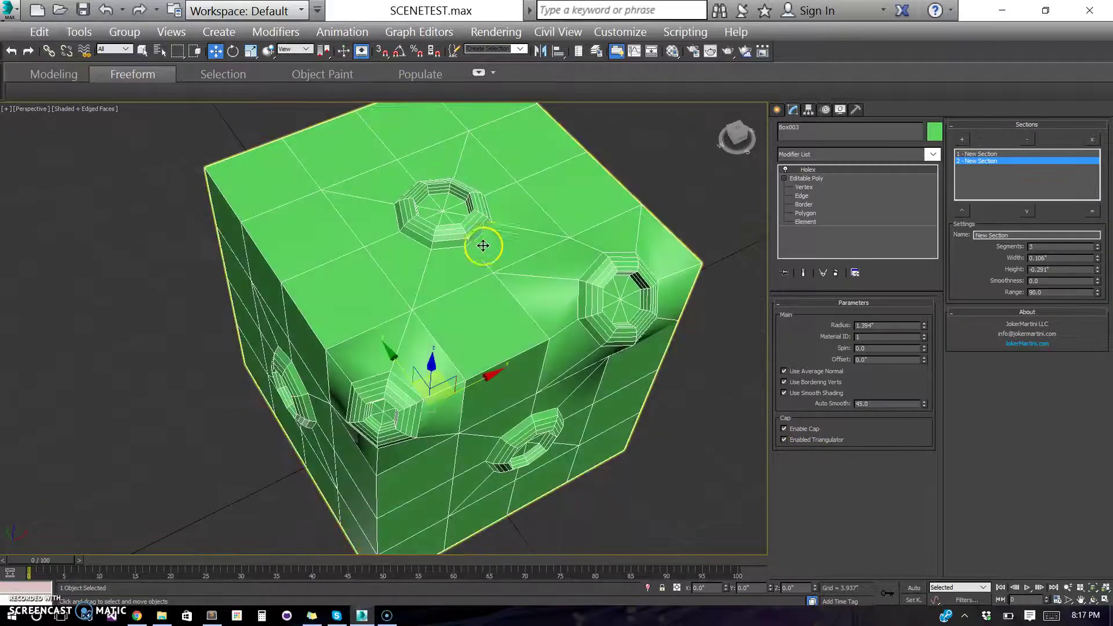
click(833, 152)
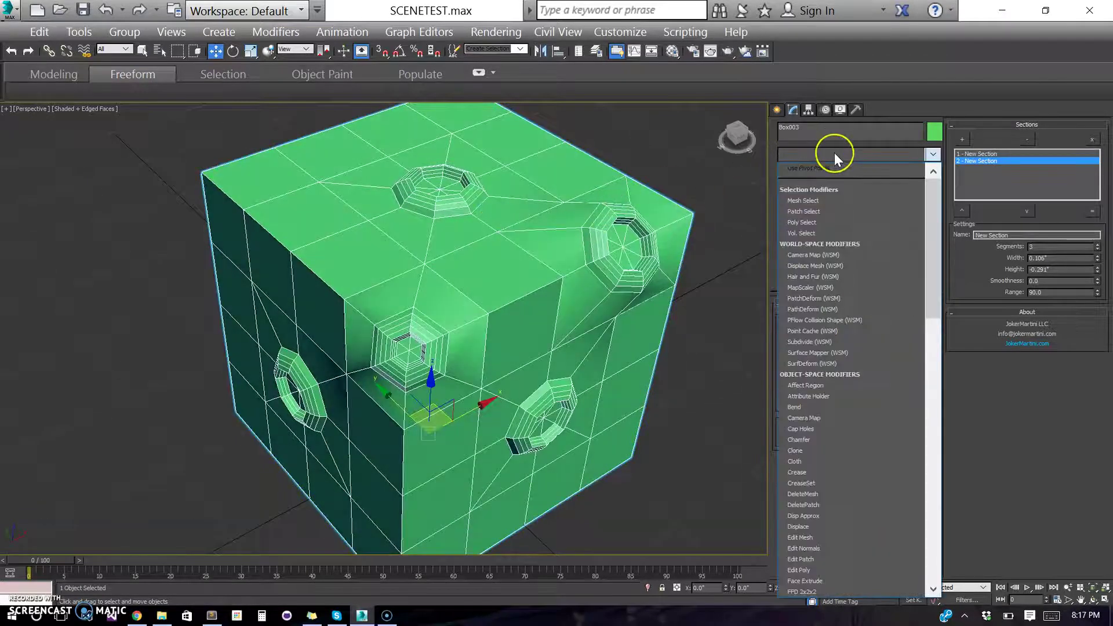
text(tu)
key(Return)
click(917, 330)
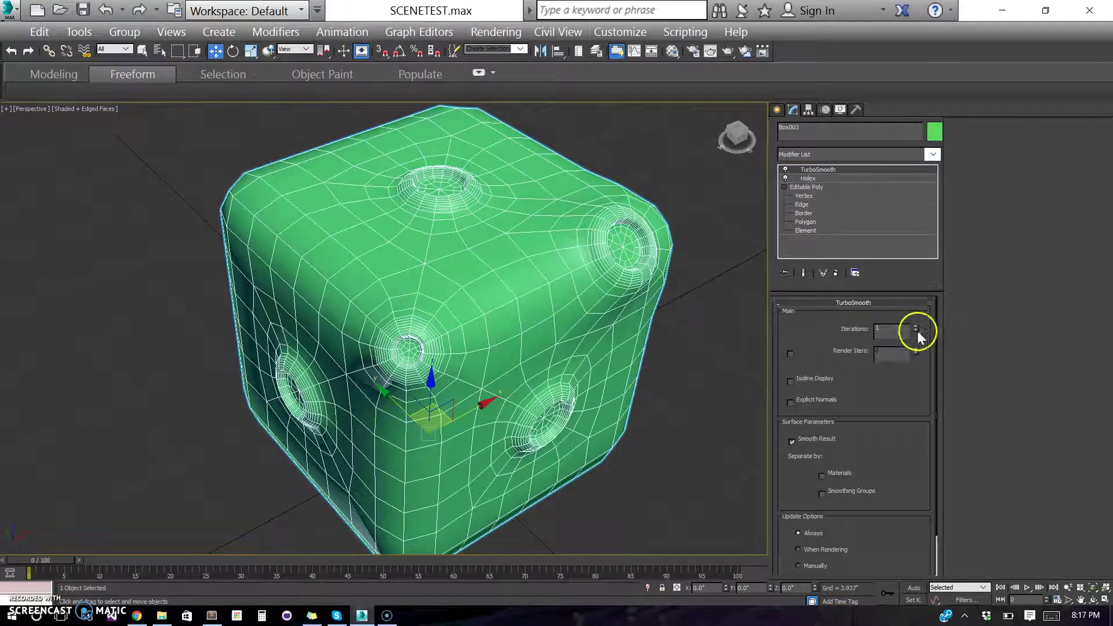
click(915, 325)
Deselect the dice and hide edged faces to inspect the smoothed result
click(718, 380)
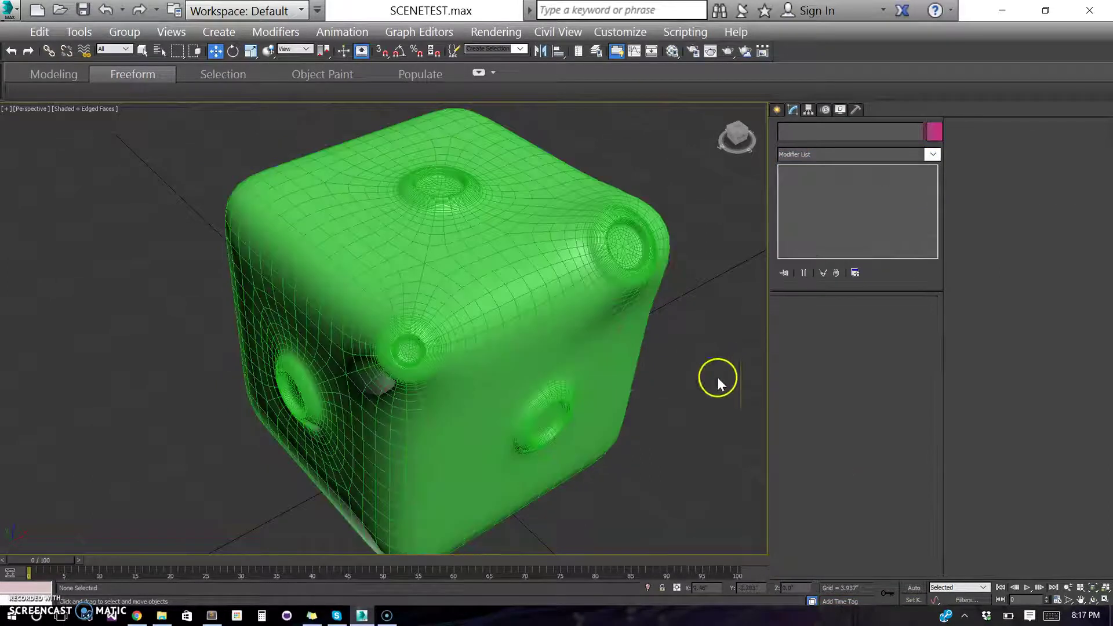
key(F4)
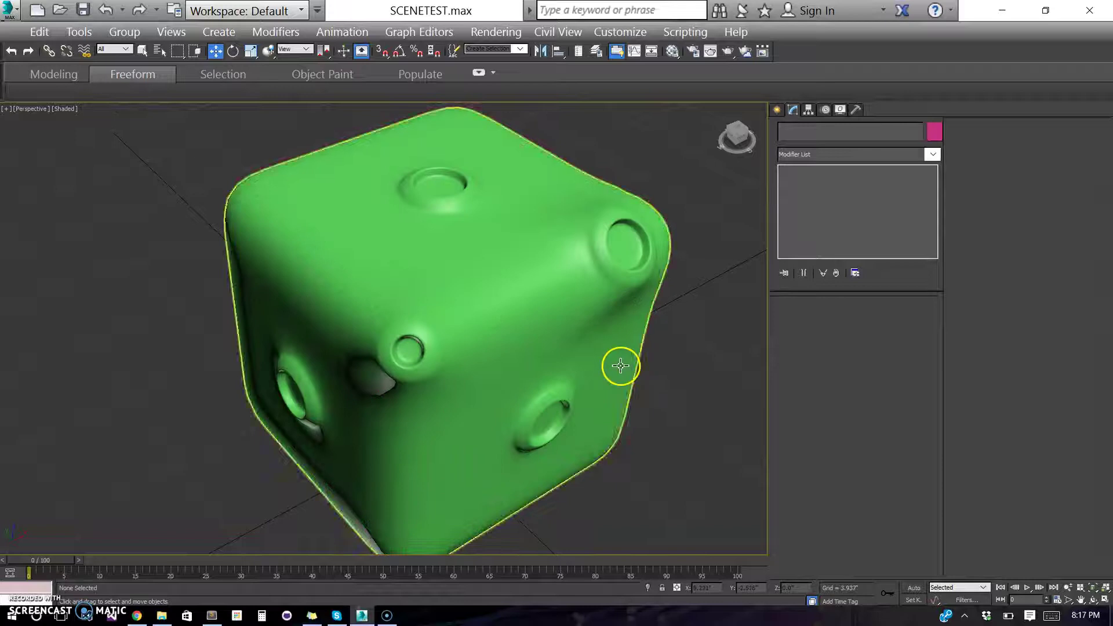
scroll(619, 365, down, 3)
mouse_move(618, 365)
alt+middle_down()
mouse_move(532, 347)
mouse_move(634, 325)
mouse_move(644, 340)
mouse_move(544, 340)
alt+middle_up()
scroll(542, 349, up, 1)
scroll(542, 349, up, 1)
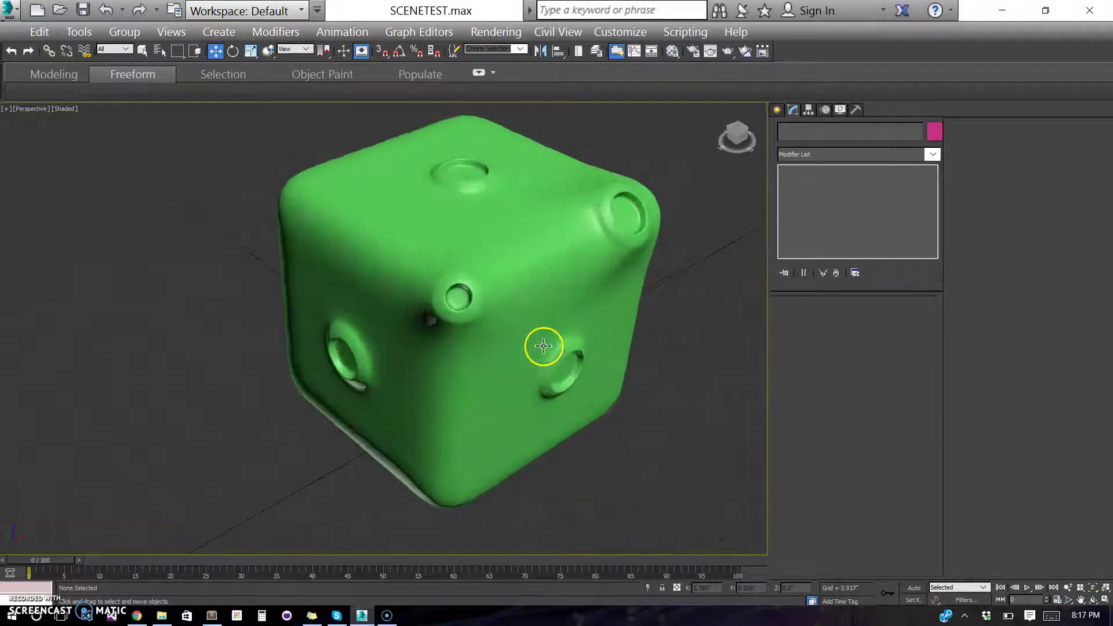
On the cube's Holex, turn on Show End Result and uncheck Enable Cap and Enabled Triangulator
click(532, 282)
click(823, 179)
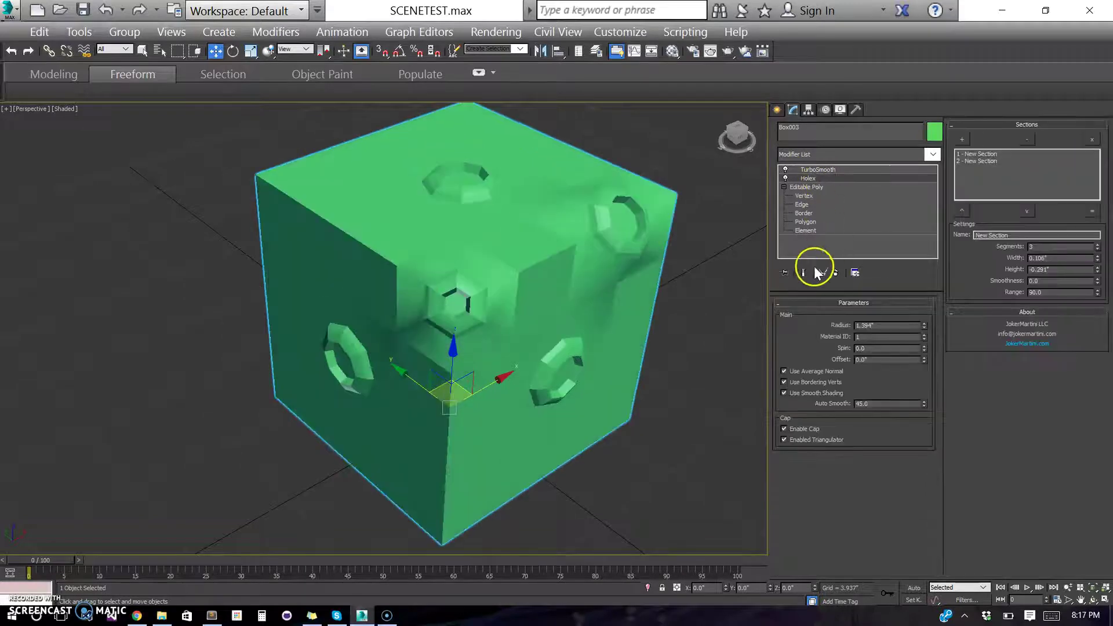
click(803, 274)
click(802, 431)
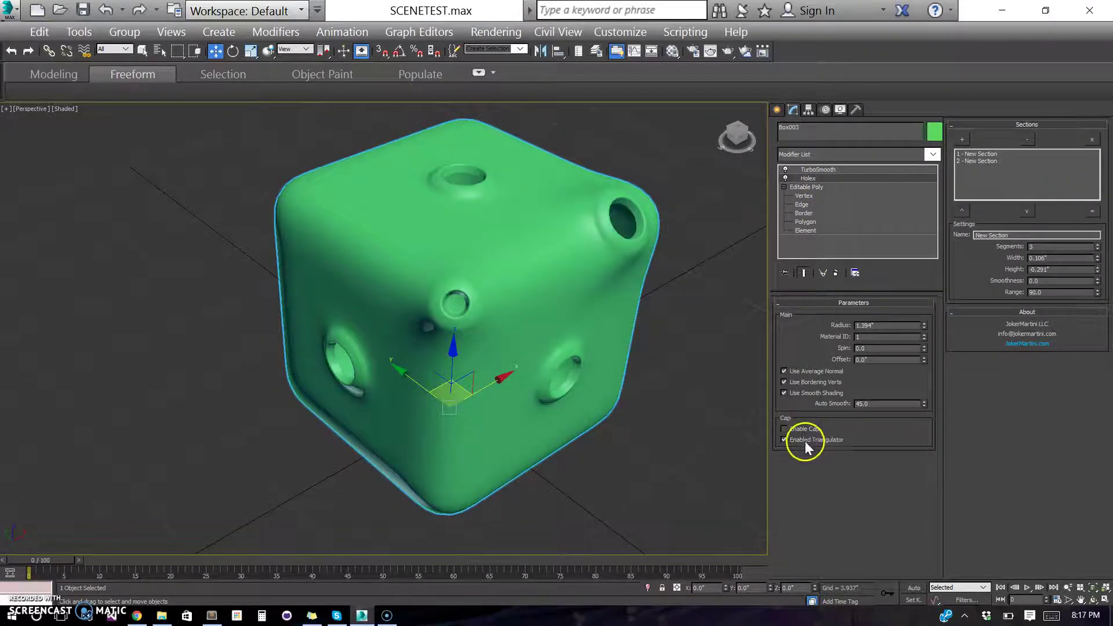
alt+middle_drag(733, 419, 622, 359)
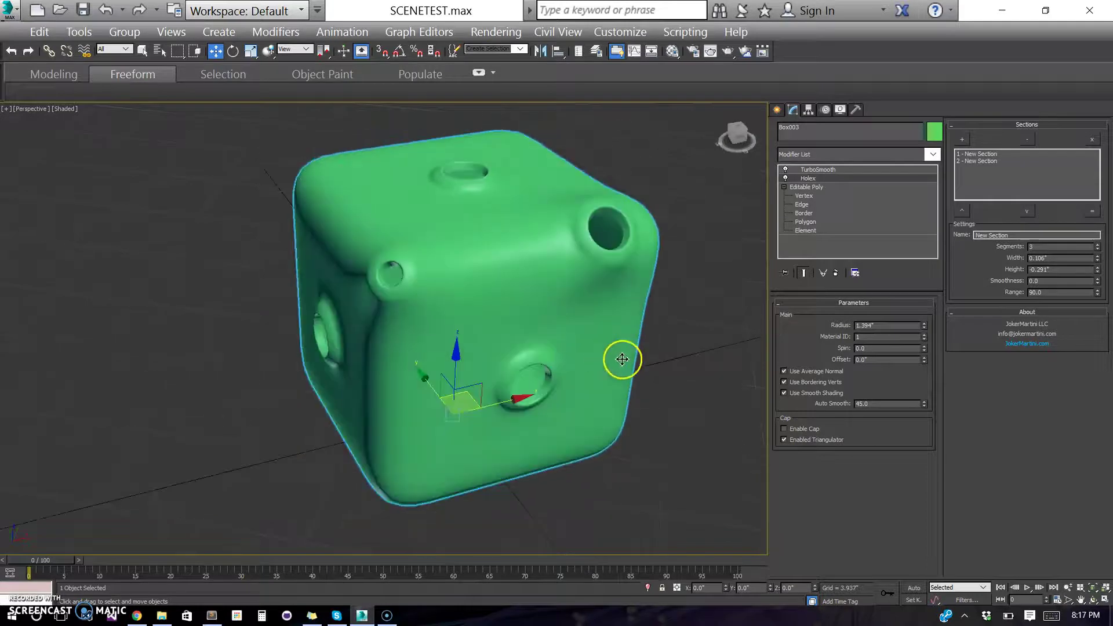
click(808, 440)
alt+middle_drag(632, 403, 583, 374)
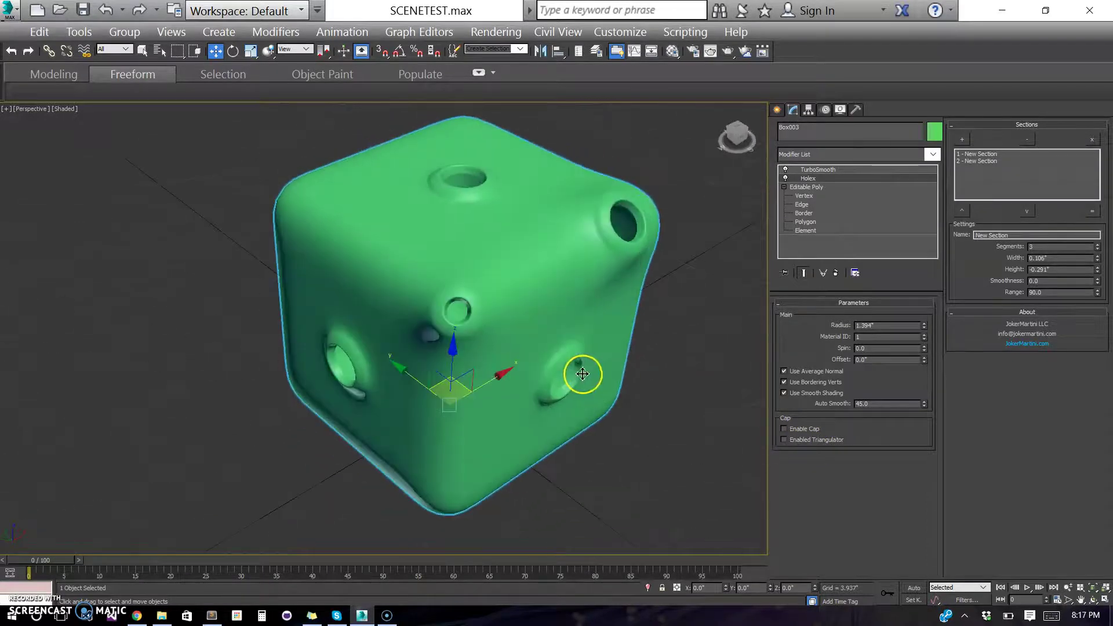
Enter Vertex mode with Show End Result on and add six more hole vertices across the dice
click(805, 195)
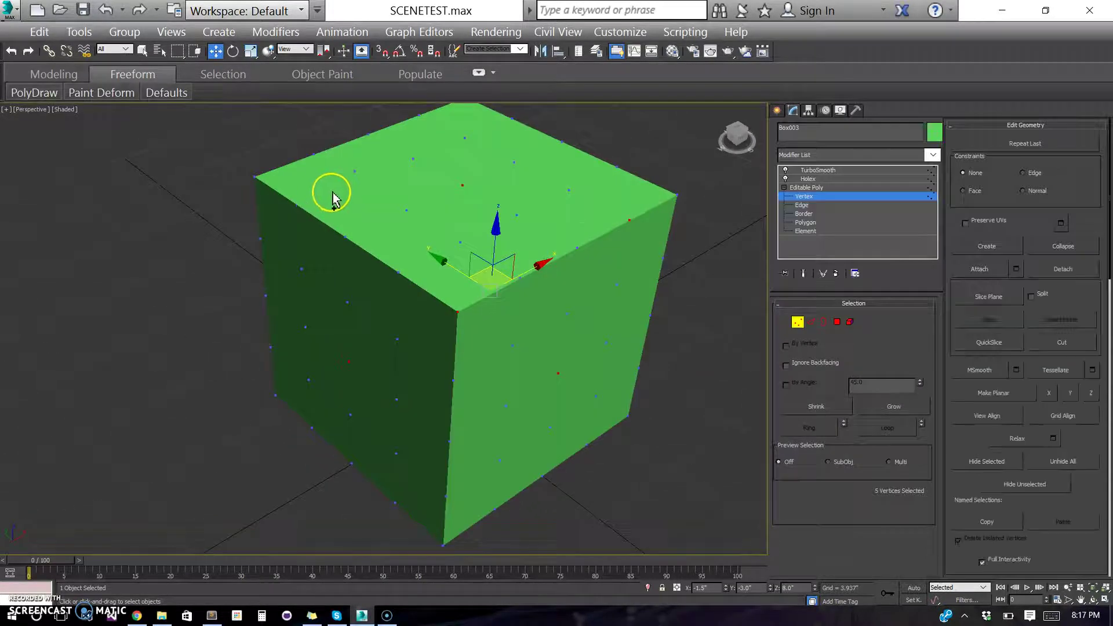
click(805, 273)
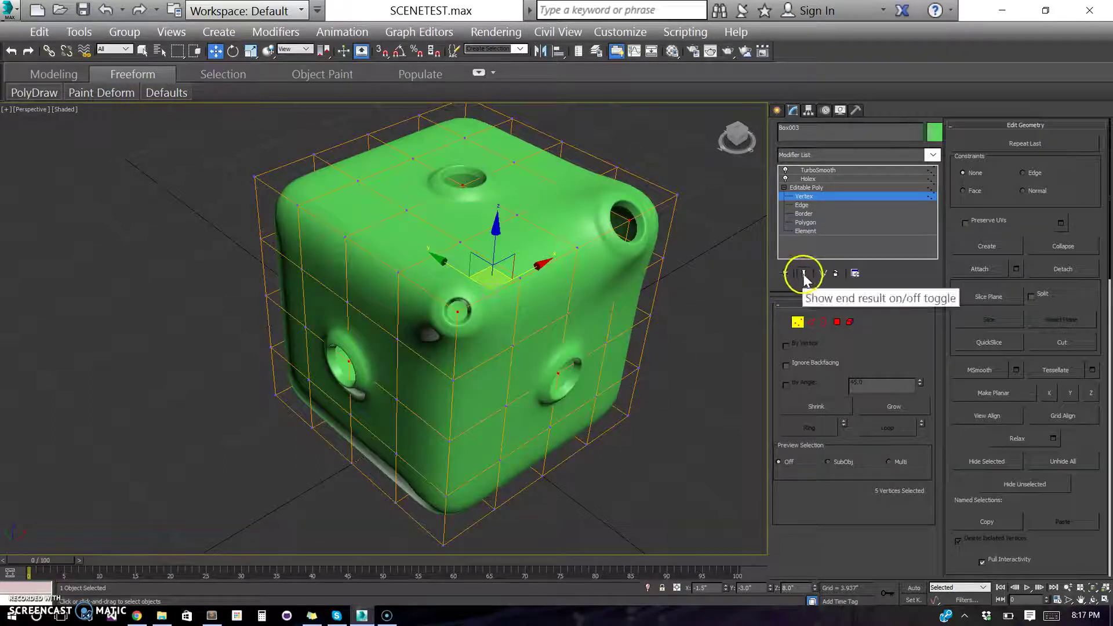
ctrl+click(299, 203)
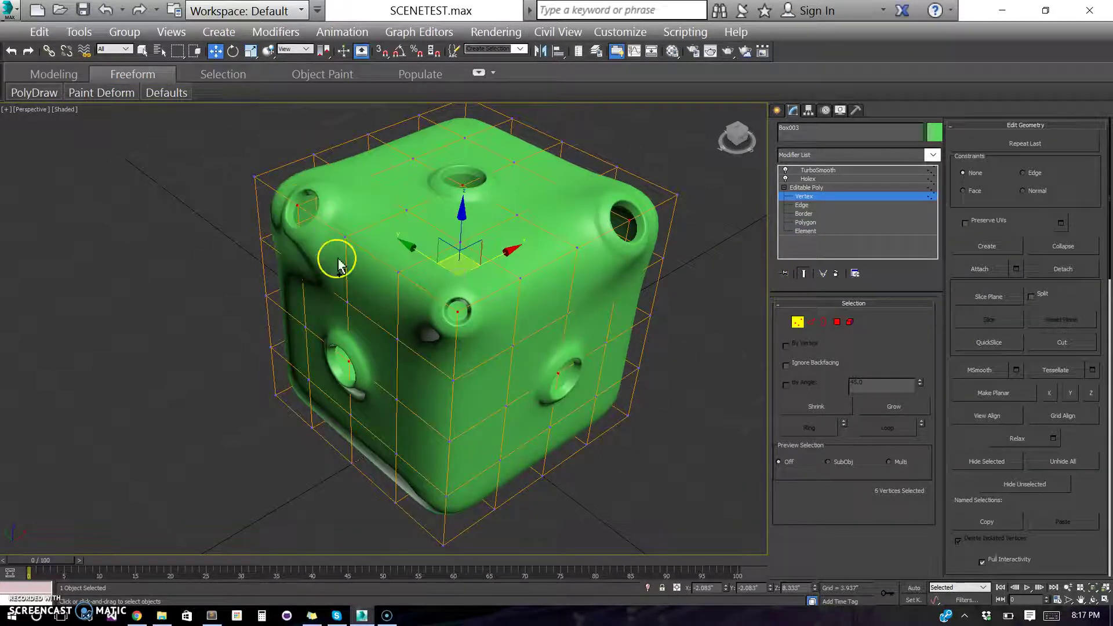
ctrl+click(450, 499)
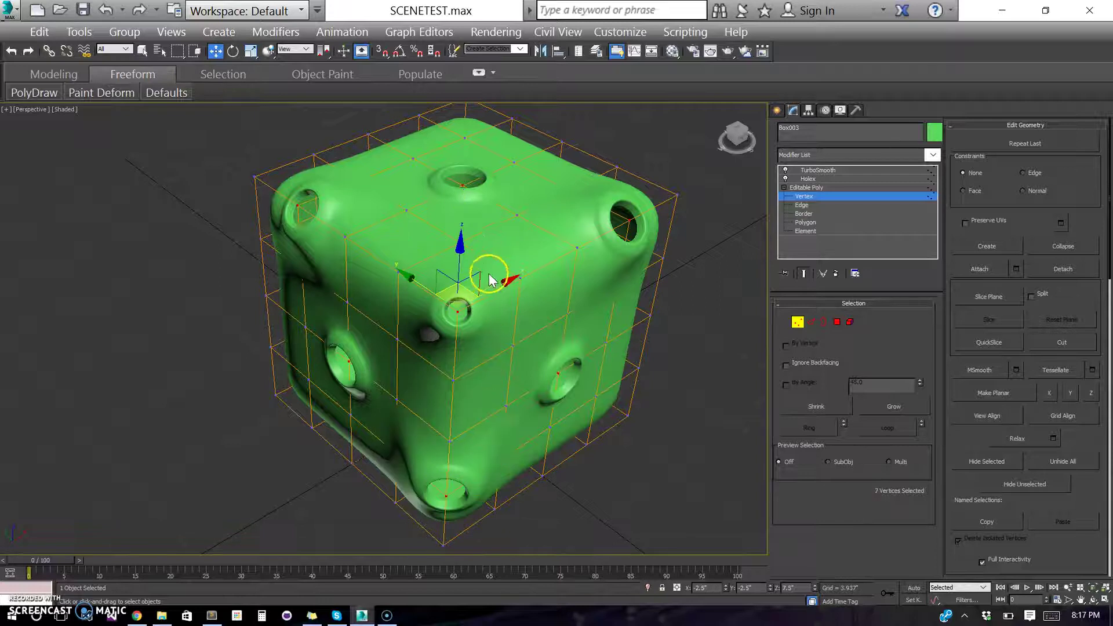
ctrl+click(518, 217)
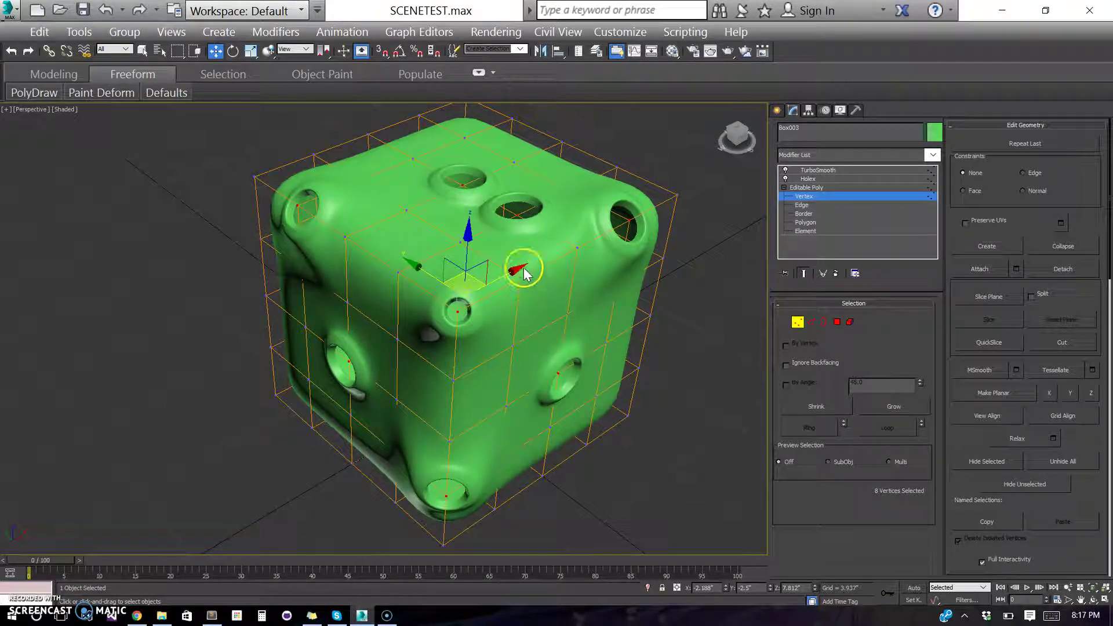
ctrl+click(577, 249)
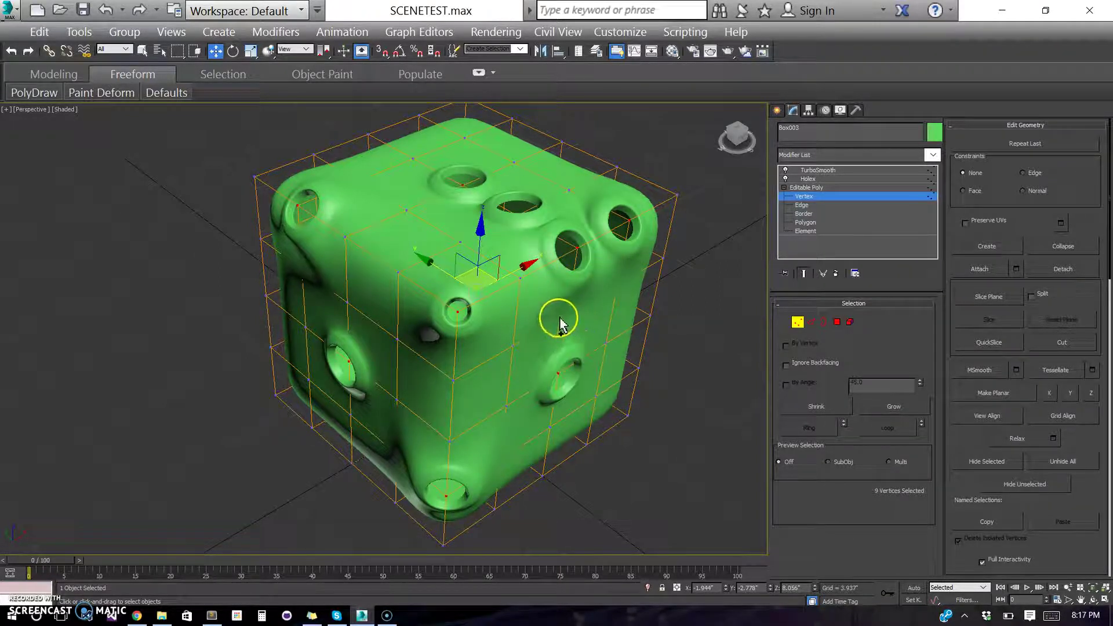
ctrl+click(512, 345)
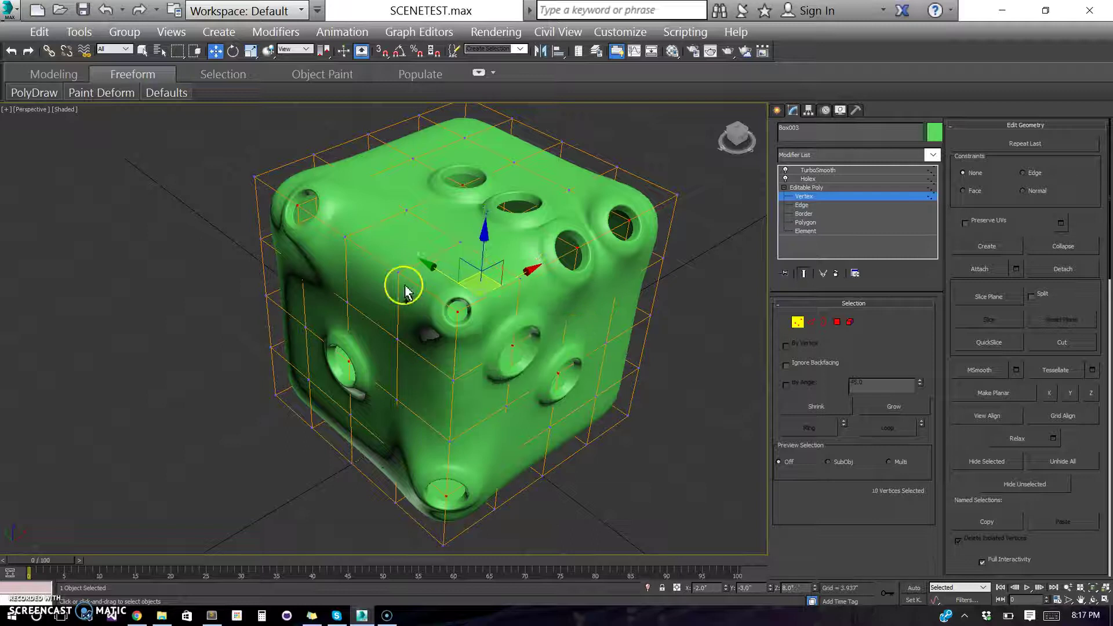
ctrl+click(345, 238)
Add four more hole vertices near the top and right edge, then leave Vertex mode
ctrl+click(516, 262)
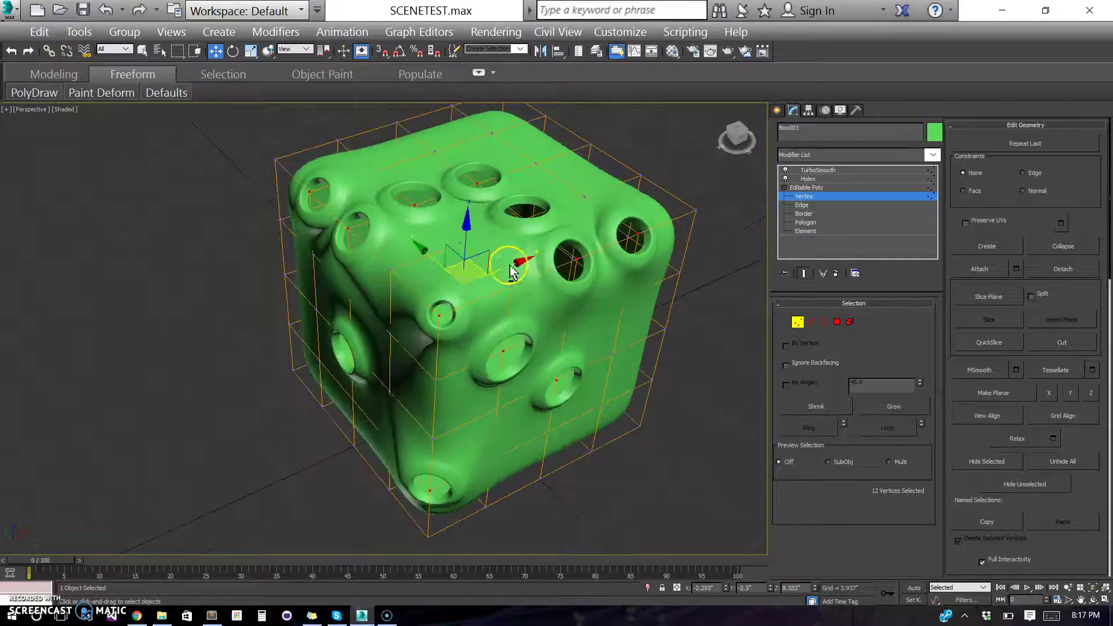
alt+middle_drag(517, 262, 503, 297)
ctrl+click(541, 291)
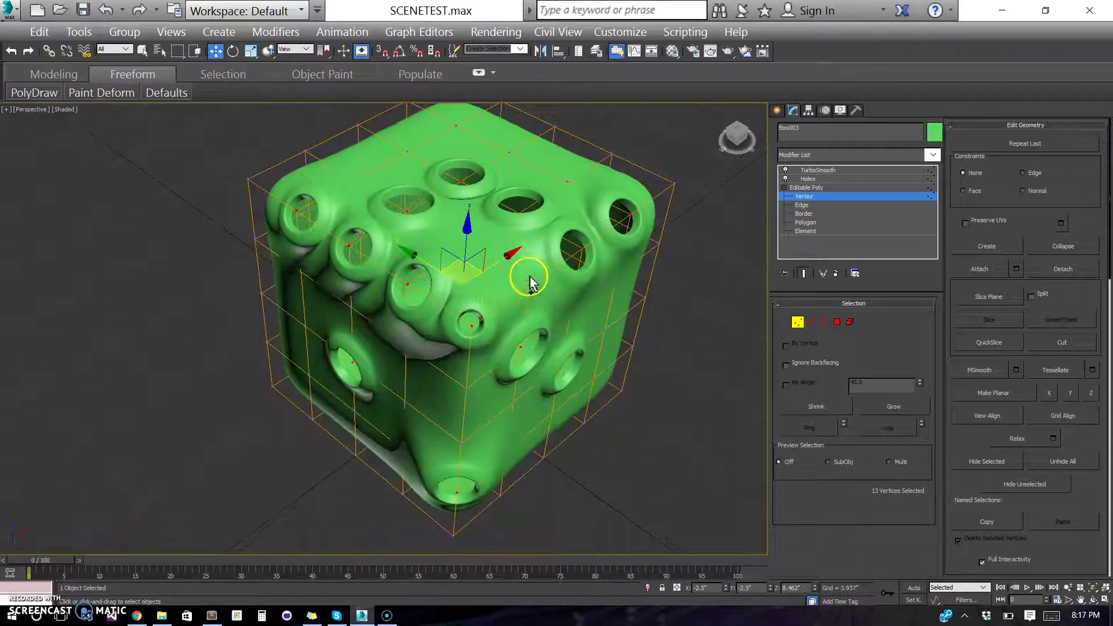
ctrl+click(528, 285)
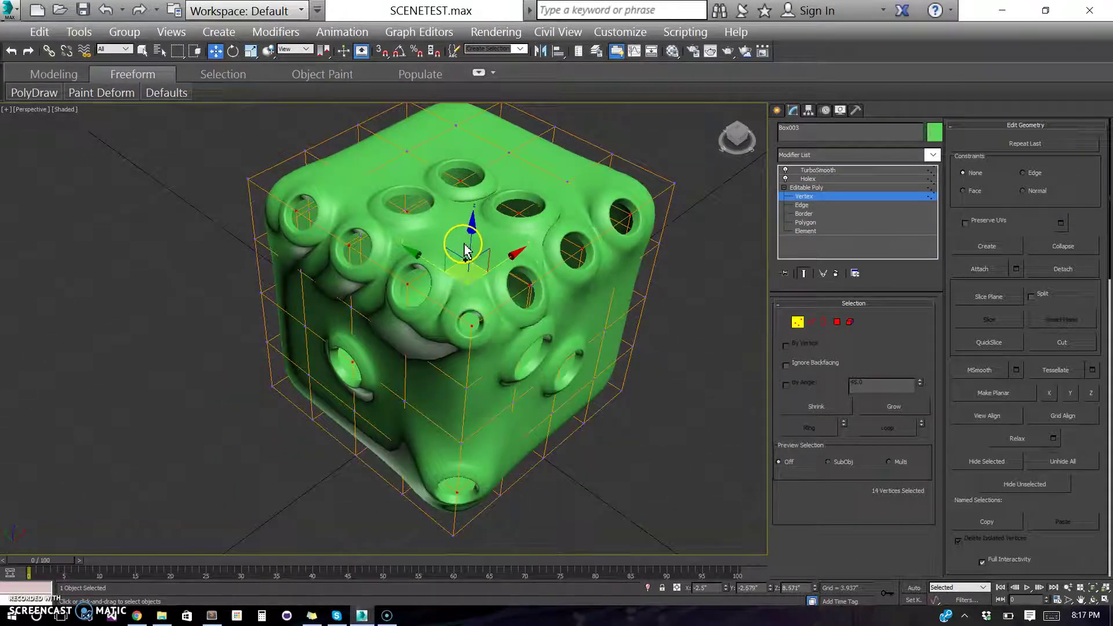
ctrl+click(465, 248)
mouse_move(579, 259)
alt+middle_down()
mouse_move(522, 289)
mouse_move(641, 261)
mouse_move(599, 256)
alt+middle_up()
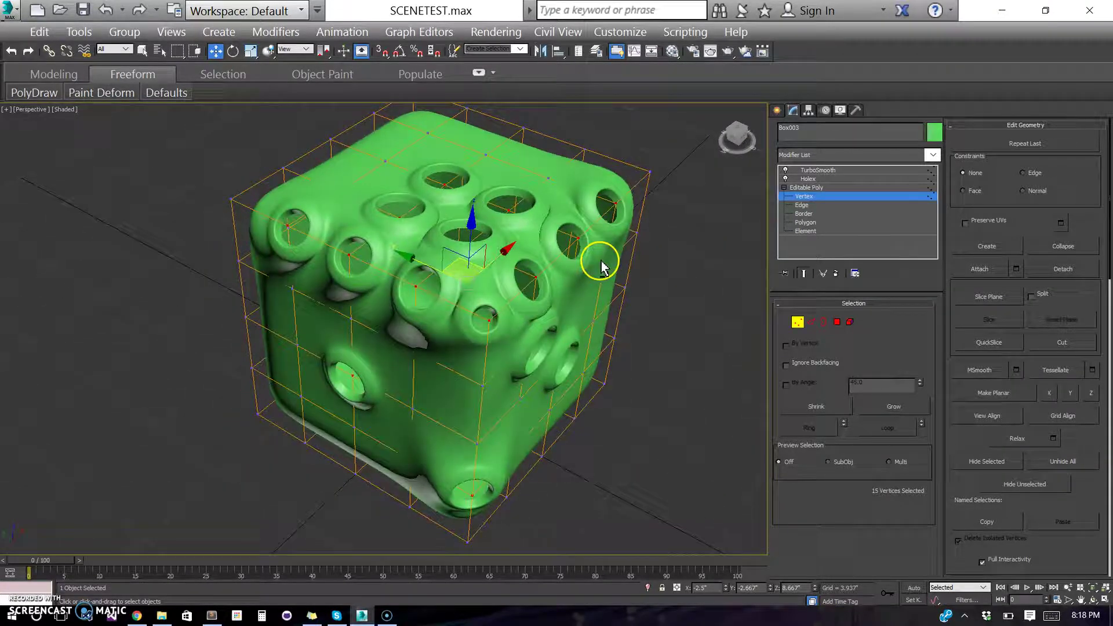
click(806, 188)
Hide the green dice, unhide all objects, then hide the dice again
click(803, 170)
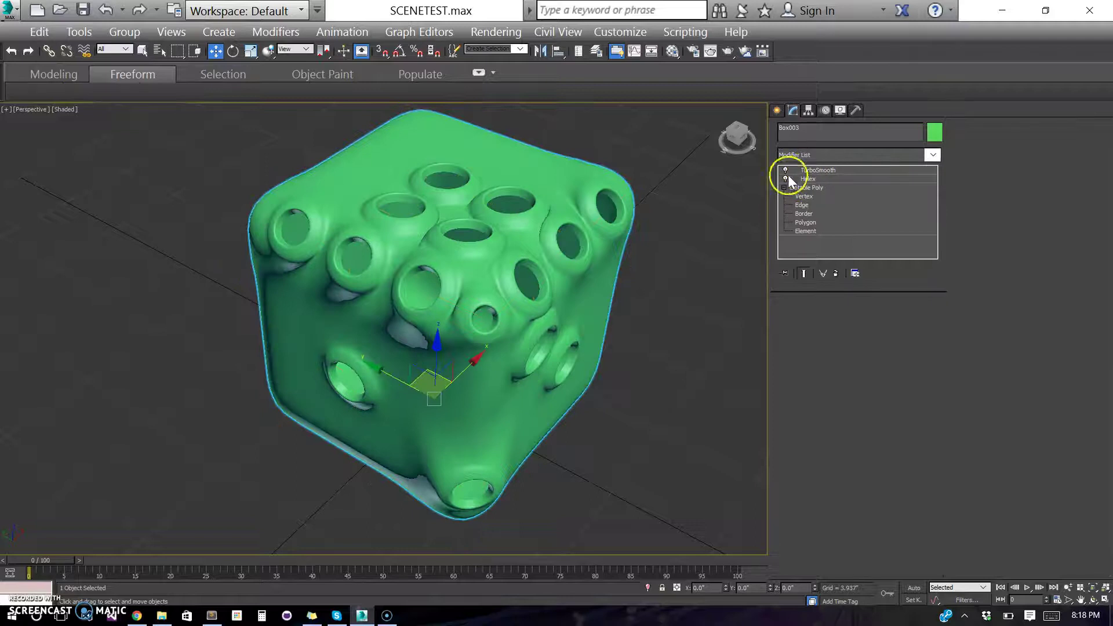
right_click(539, 254)
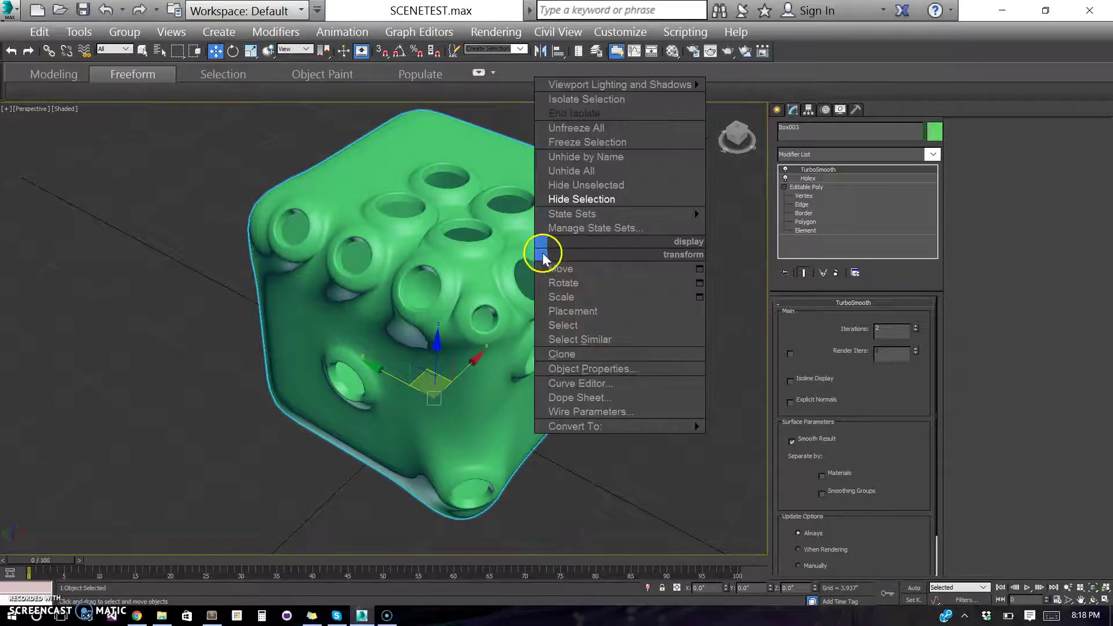
click(585, 197)
right_click(533, 339)
click(576, 284)
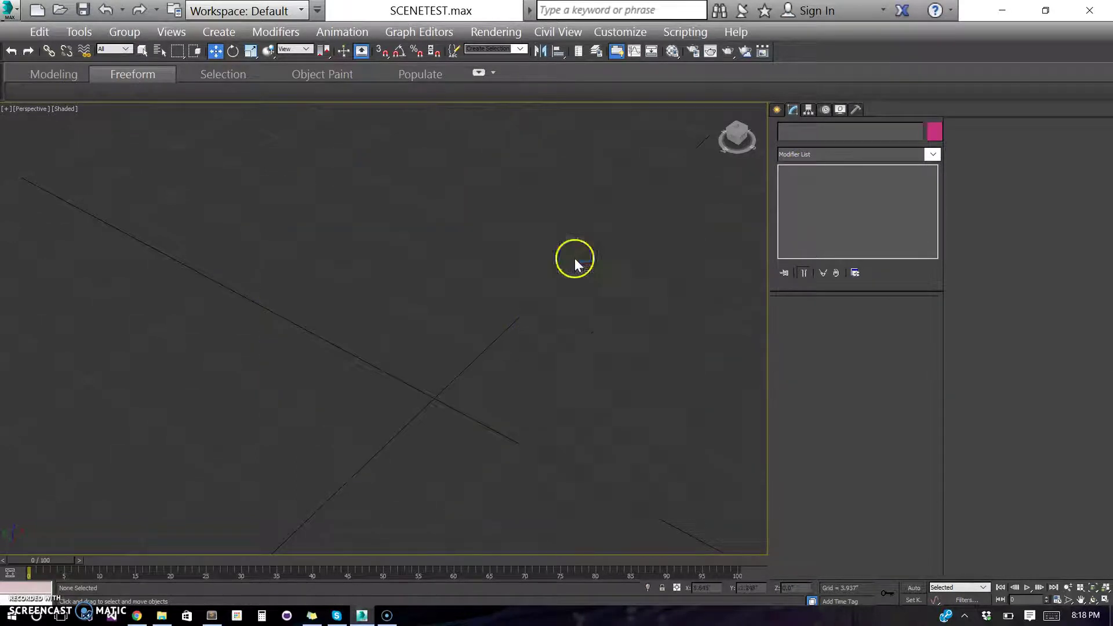
right_click(444, 223)
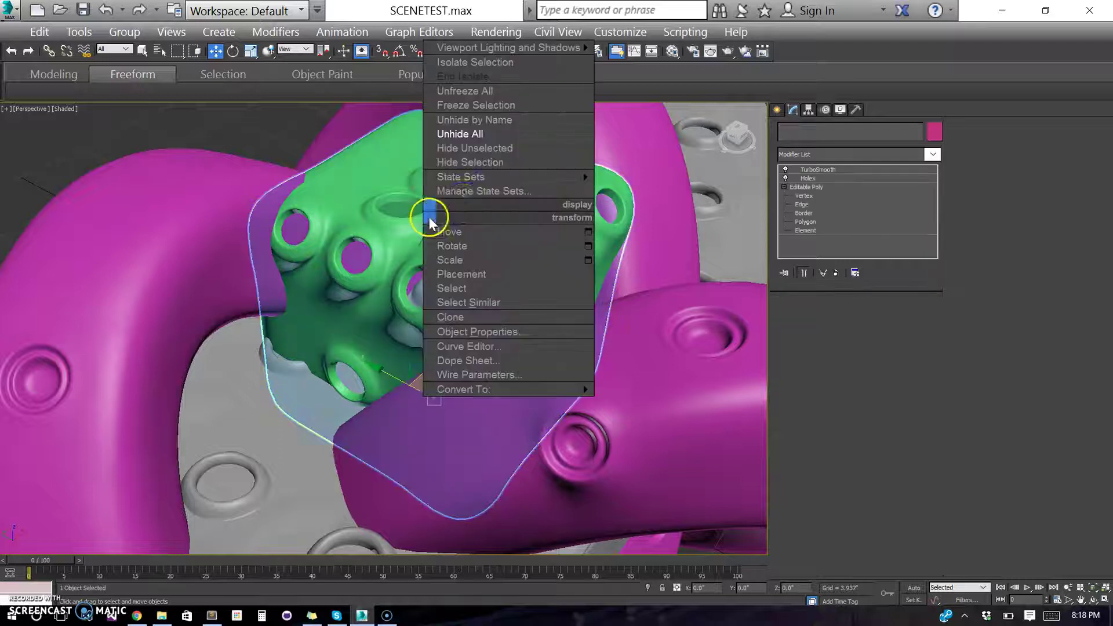
click(472, 174)
Select the purple torus knot and frame it in the view
click(589, 231)
scroll(589, 231, down, 5)
drag(536, 280, 522, 9)
alt+middle_drag(565, 284, 552, 288)
key(z)
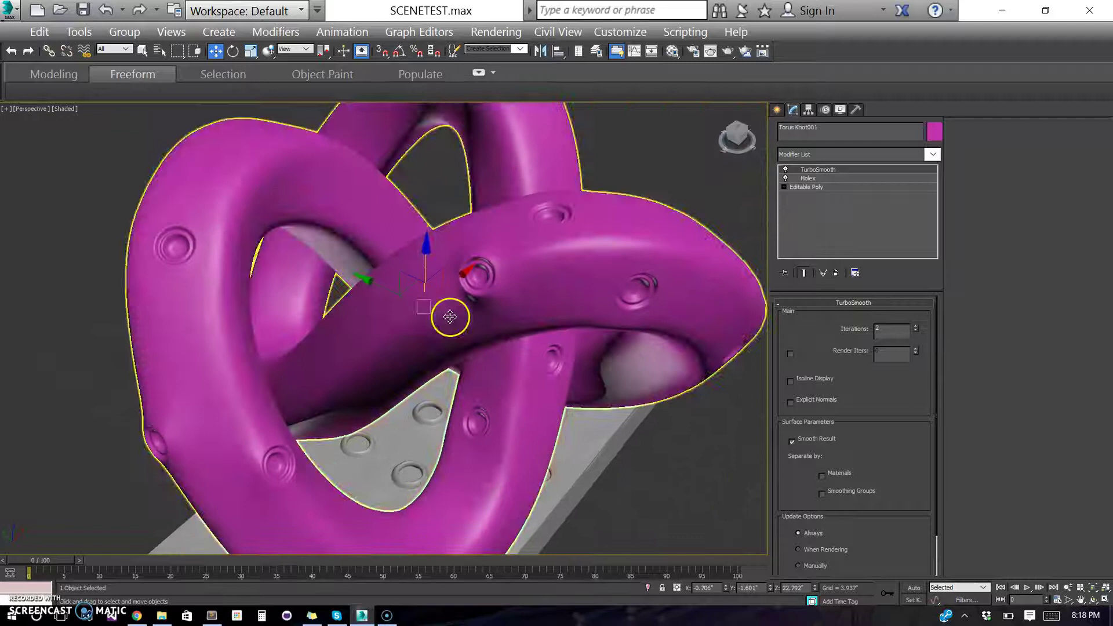
Inspect the torus knot's Holex third section while orbiting around the knot
click(812, 177)
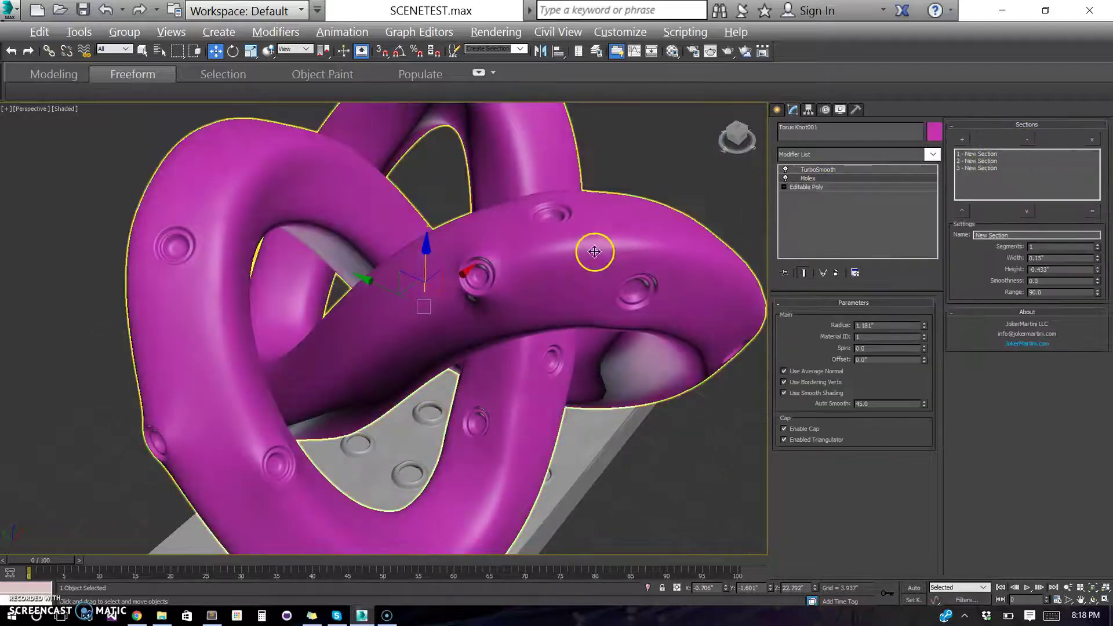
alt+middle_drag(595, 251, 586, 254)
click(985, 169)
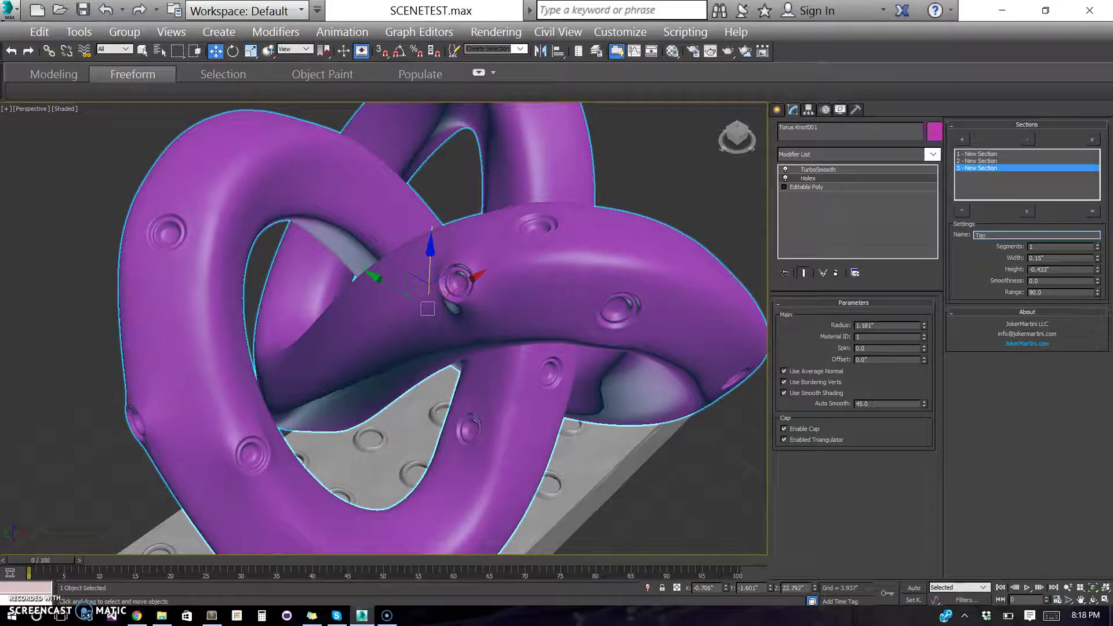
alt+middle_drag(527, 319, 495, 308)
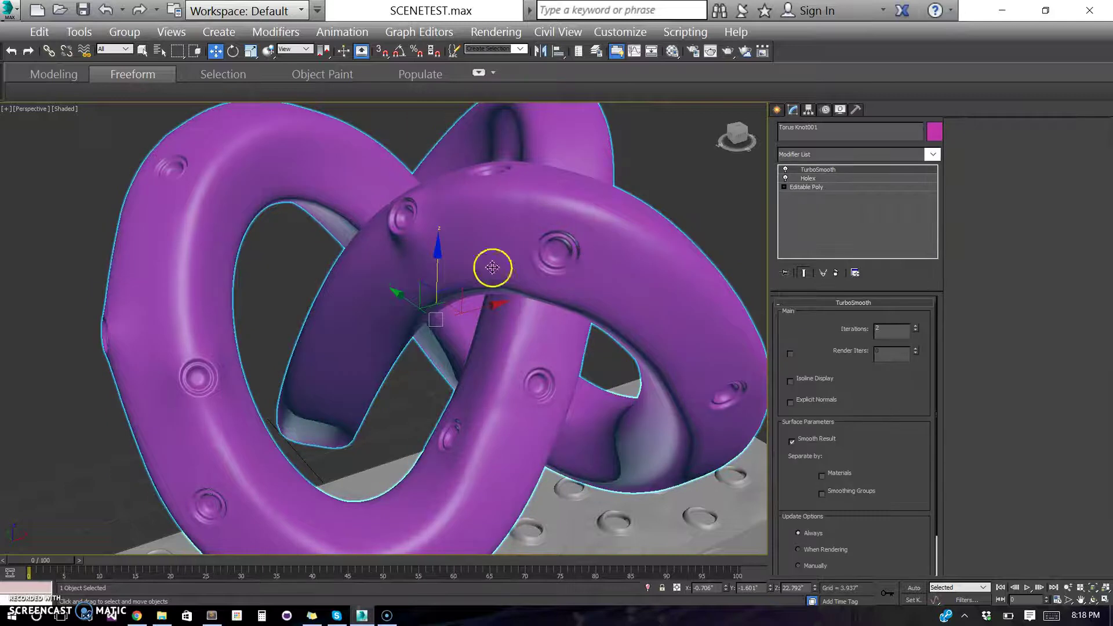
alt+middle_drag(492, 263, 510, 258)
right_click(533, 250)
Hide the torus knot and frame the studded slab Box002
click(560, 204)
click(561, 430)
key(z)
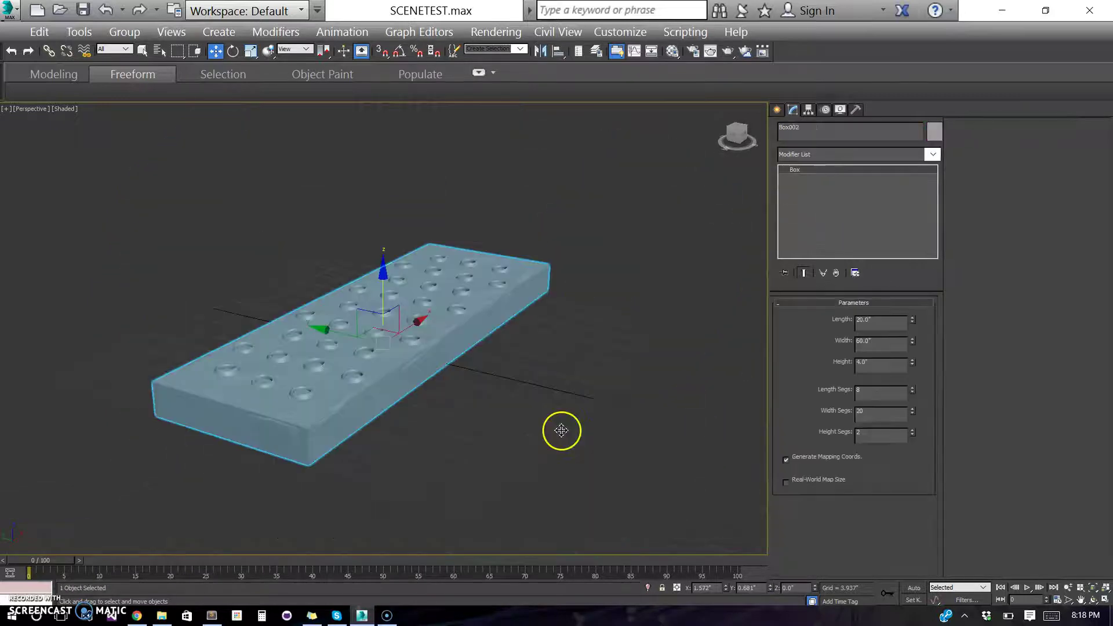
click(575, 441)
scroll(355, 390, up, 10)
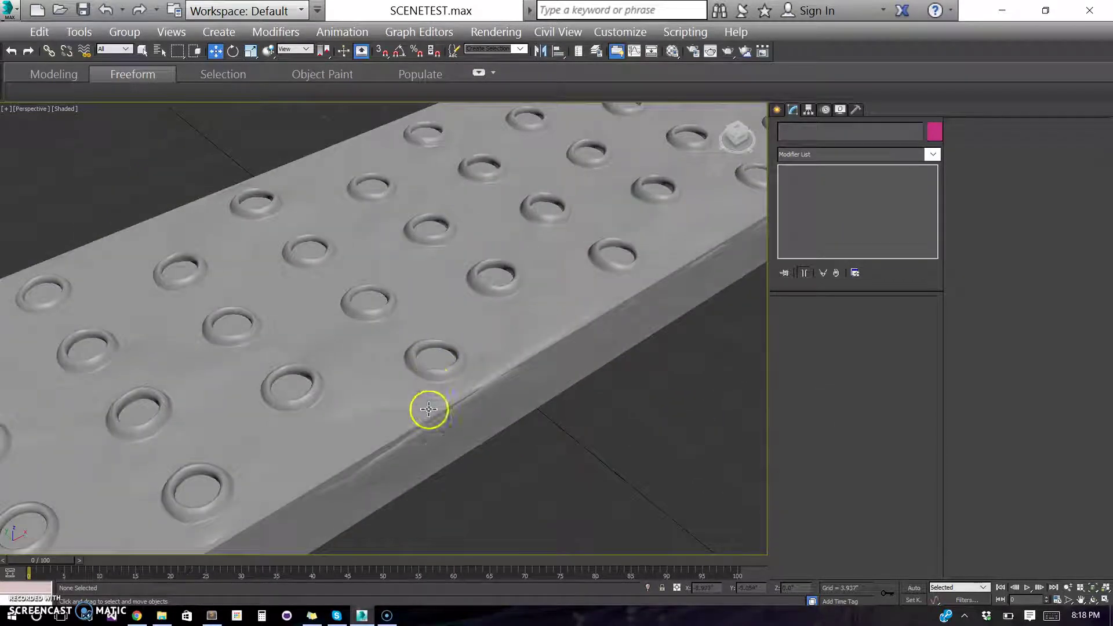
Hide Box002, then frame and orbit the perforated slab Box001 beneath it
click(365, 455)
right_click(366, 455)
click(408, 374)
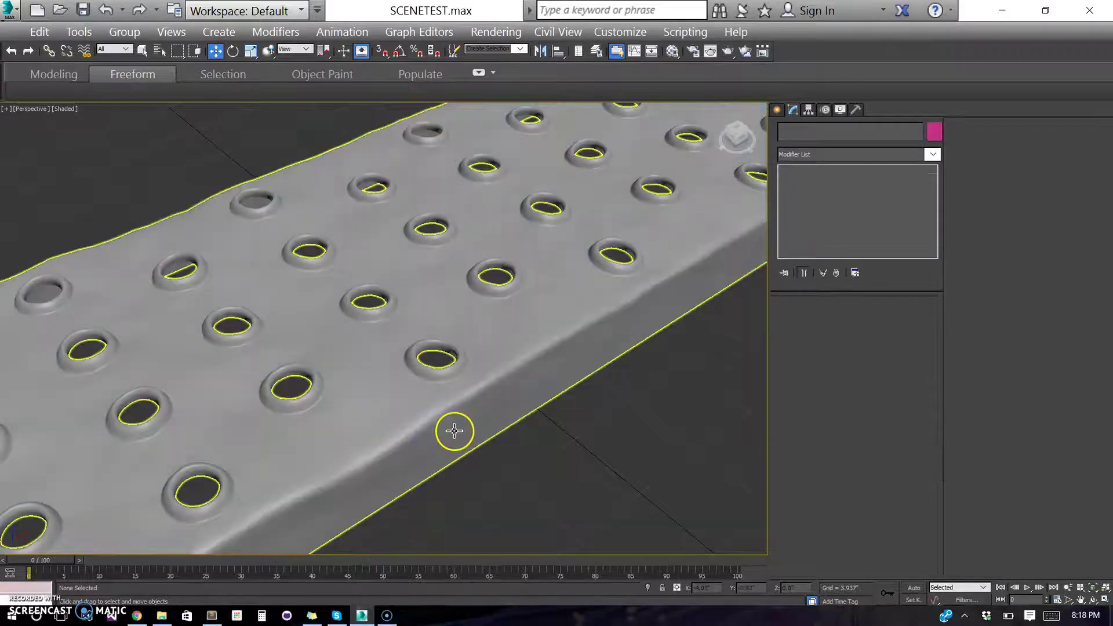
click(462, 421)
key(z)
click(541, 440)
middle_drag(510, 422, 541, 372)
scroll(522, 365, up, 3)
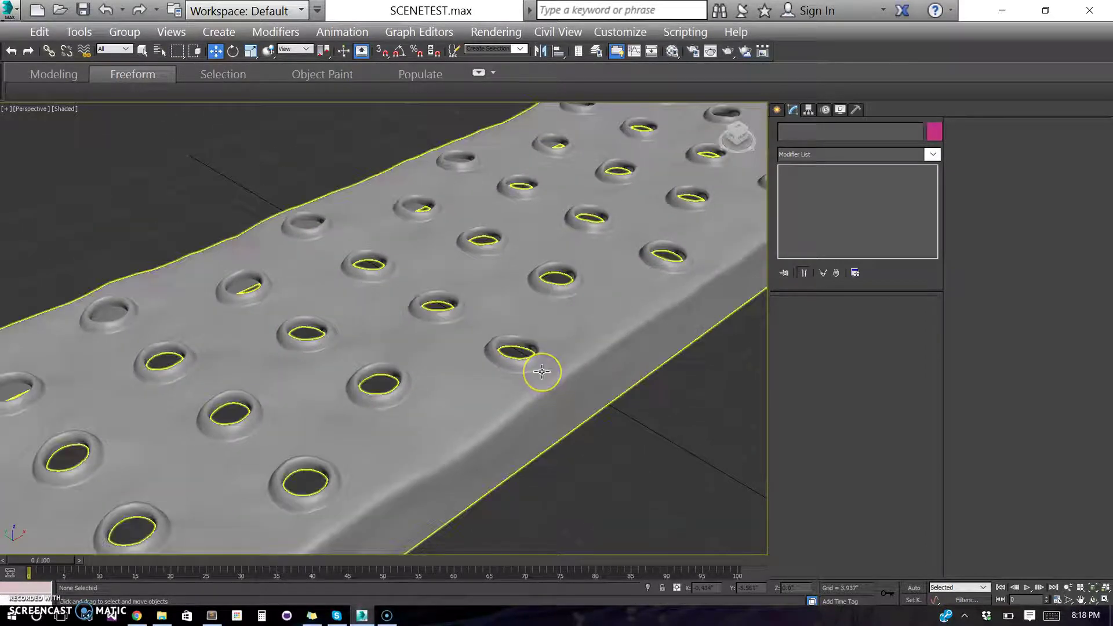